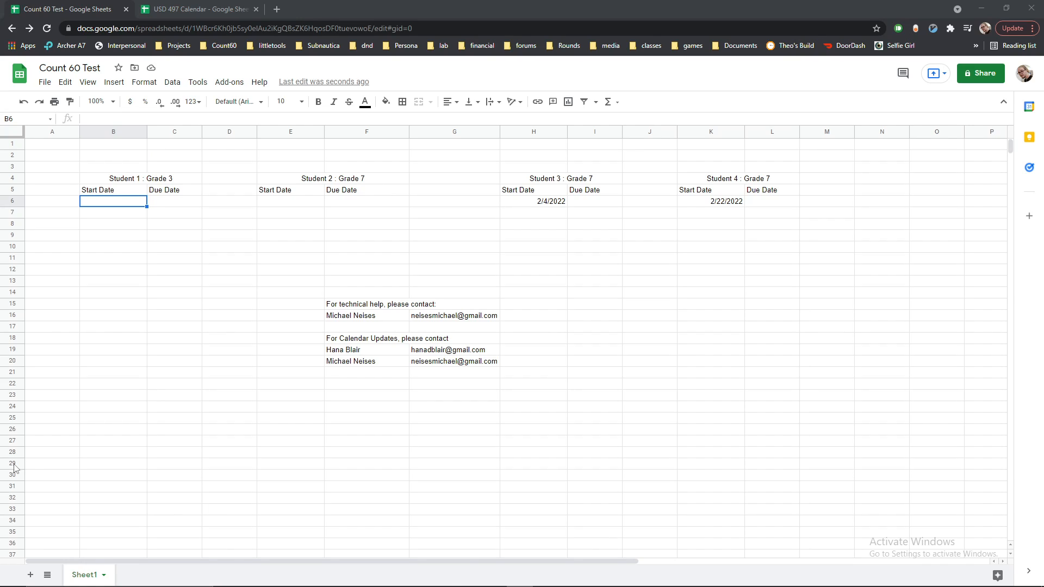
Search the add-on marketplace for Count60 and open the Count60Forward listing
left_click(265, 259)
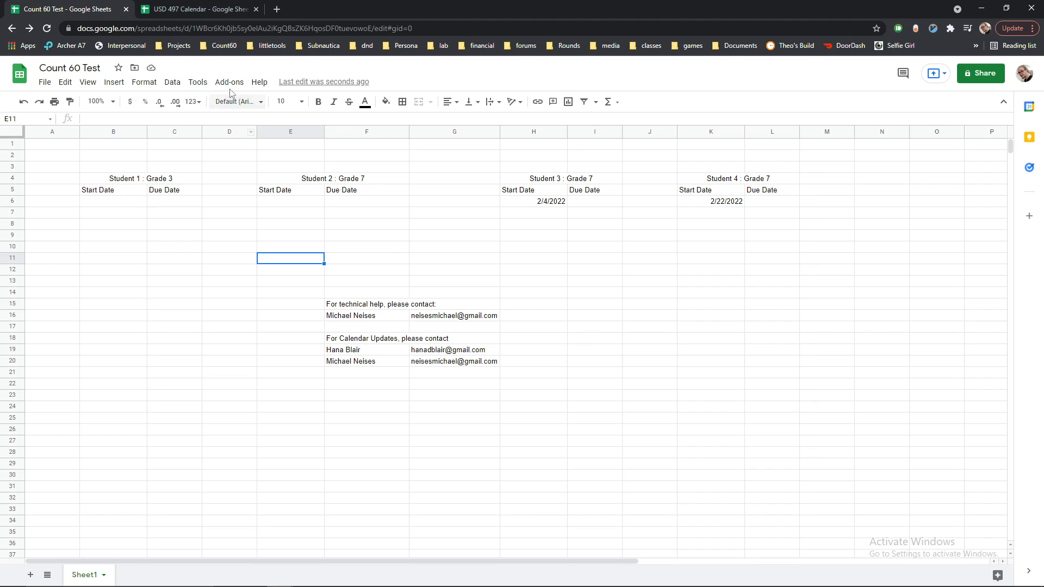
left_click(229, 83)
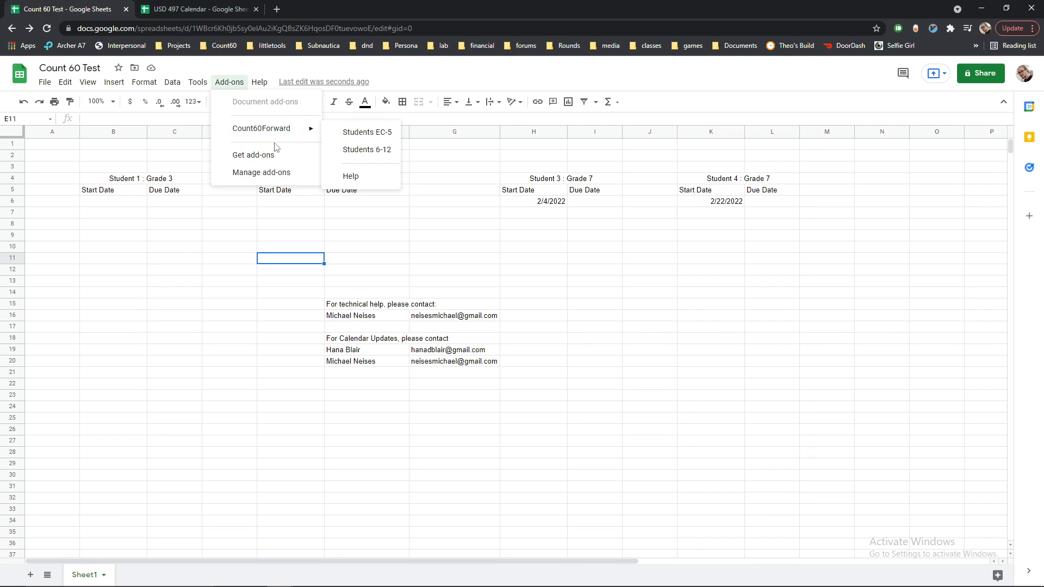
left_click(259, 157)
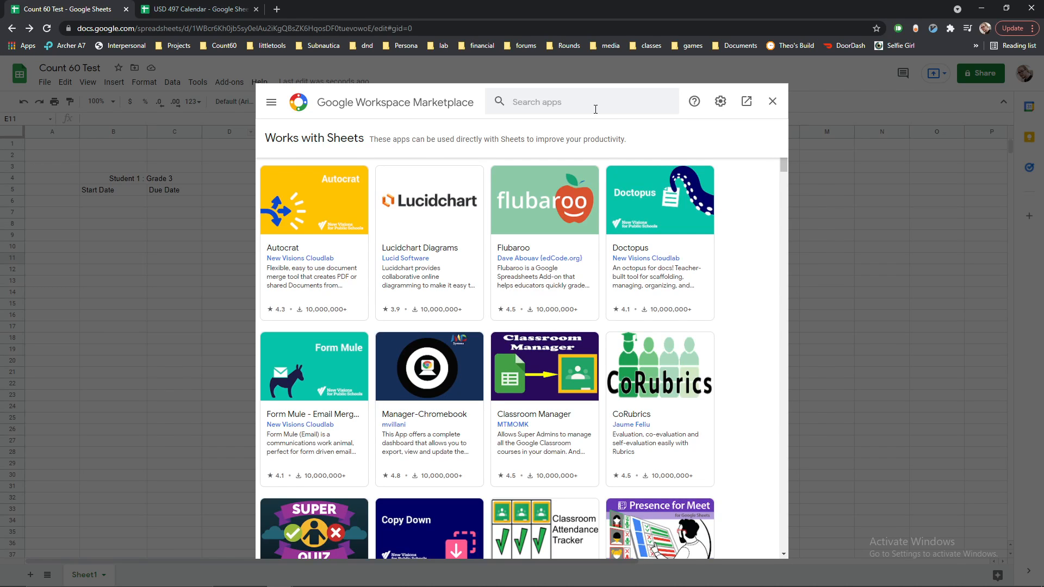
type("ount 60")
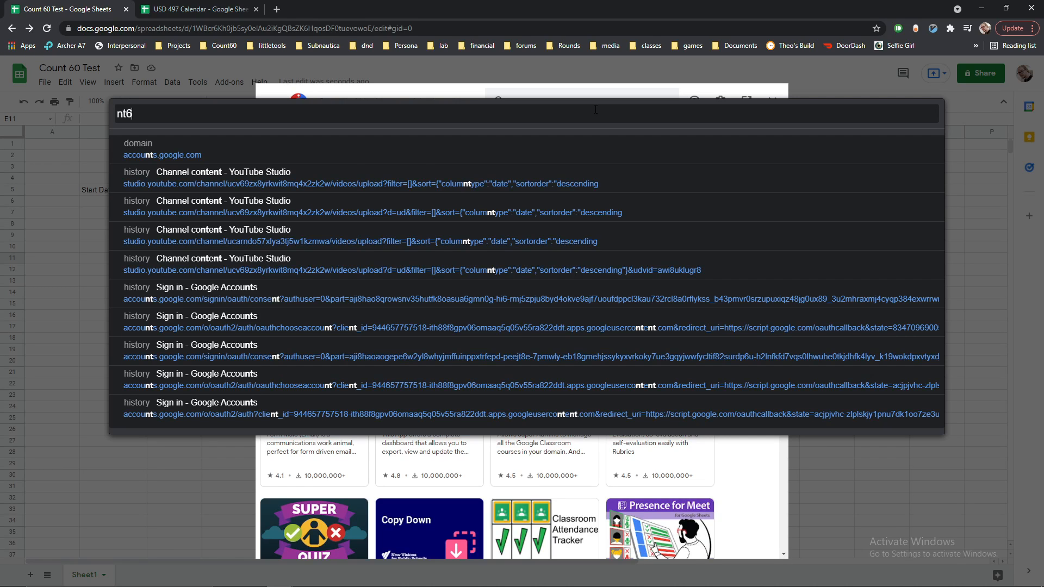
key("Escape")
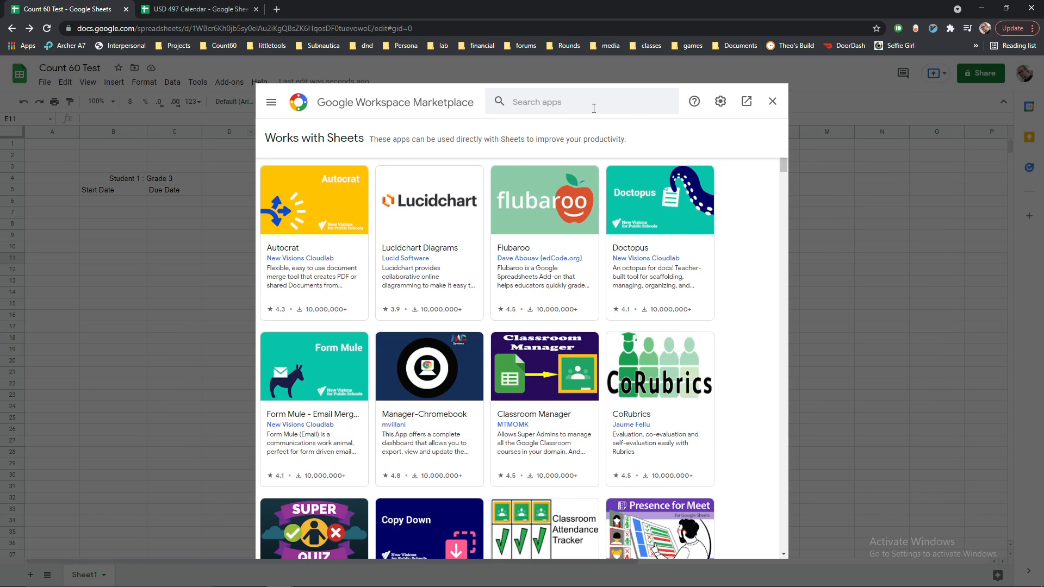
left_click(593, 107)
type("Count60")
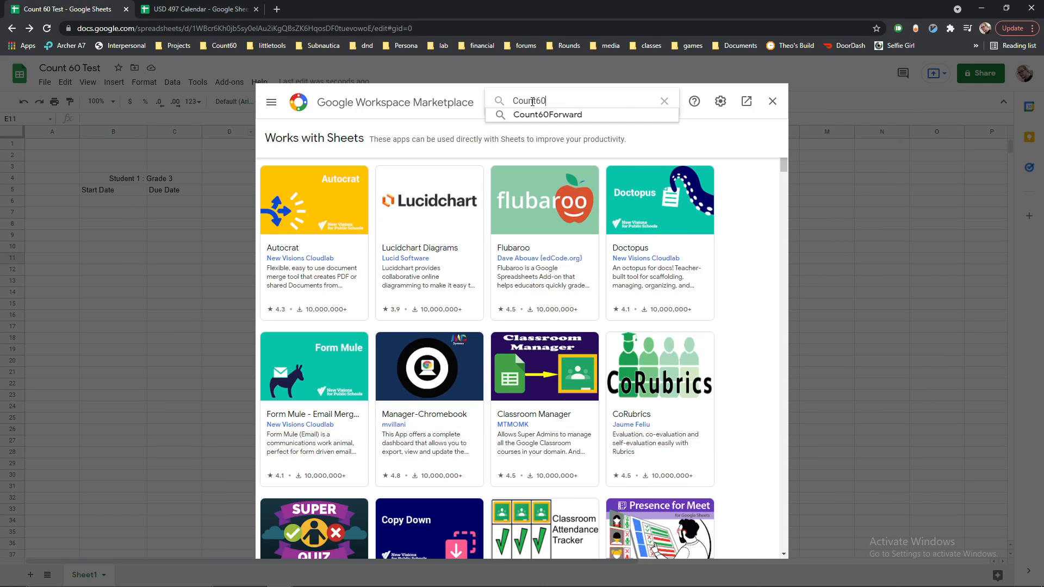
key("Return")
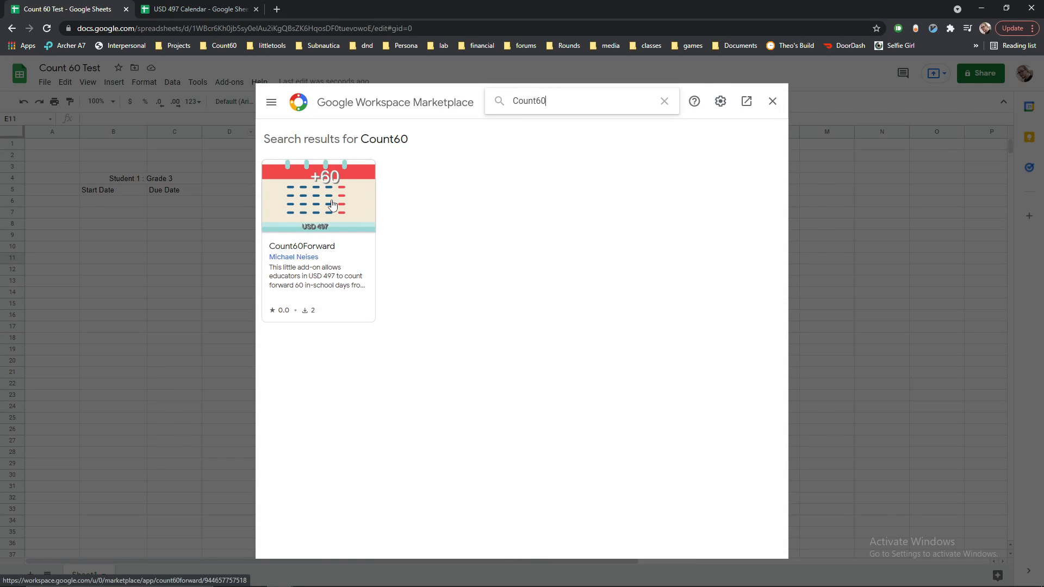
left_click(332, 205)
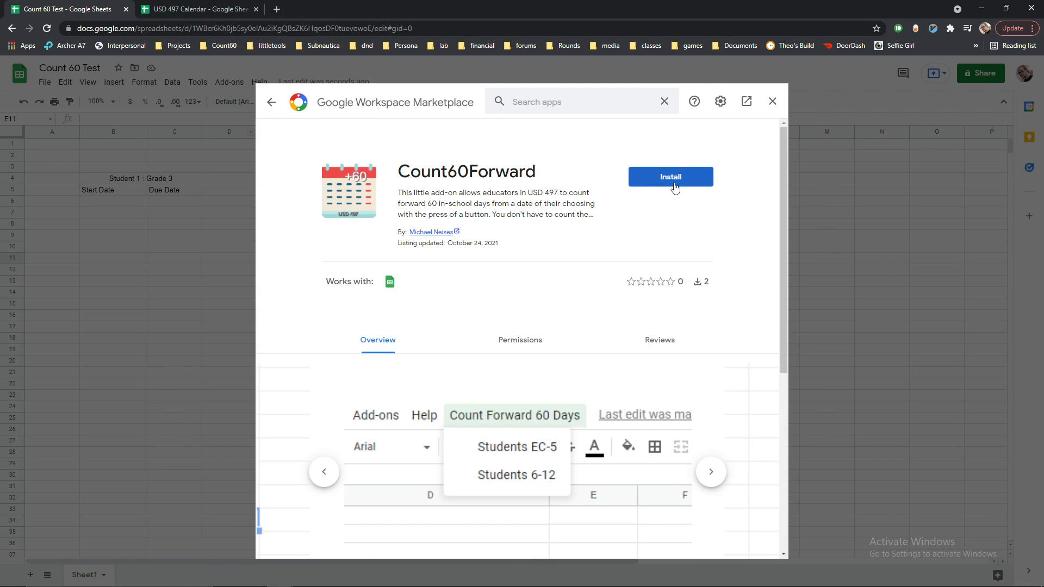
Install the Count60Forward add-on, allow it access to the Google account's spreadsheets, and return to the sheet
scroll(692, 321, "down", 2)
scroll(675, 209, "up", 2)
left_click(669, 184)
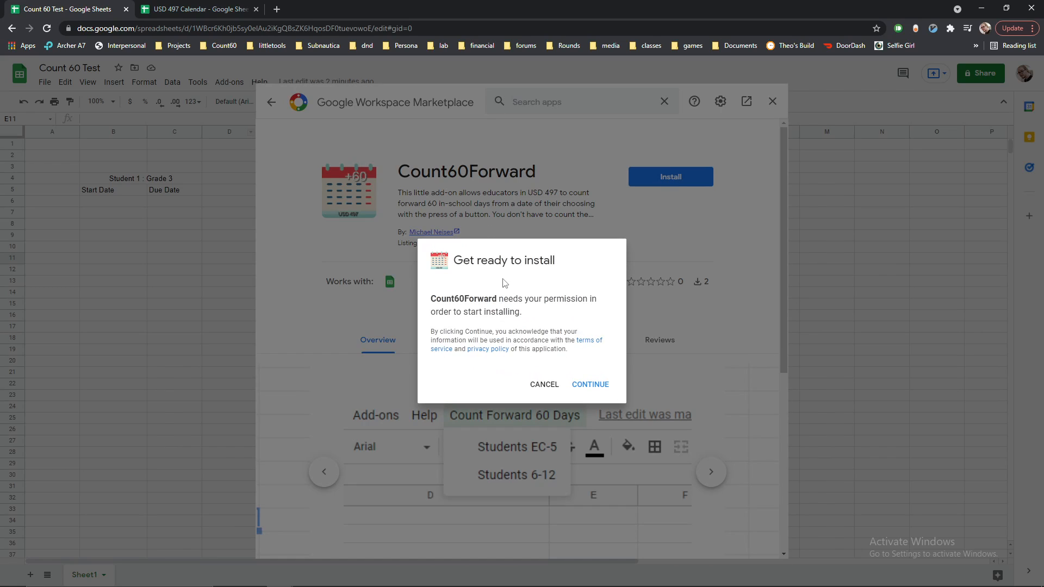
left_click(591, 385)
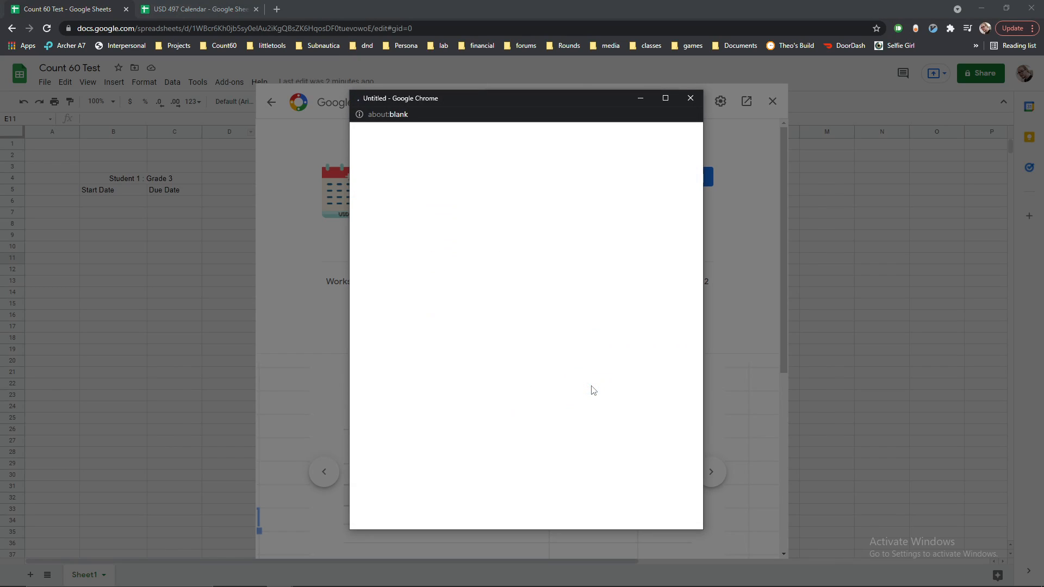
left_click(487, 325)
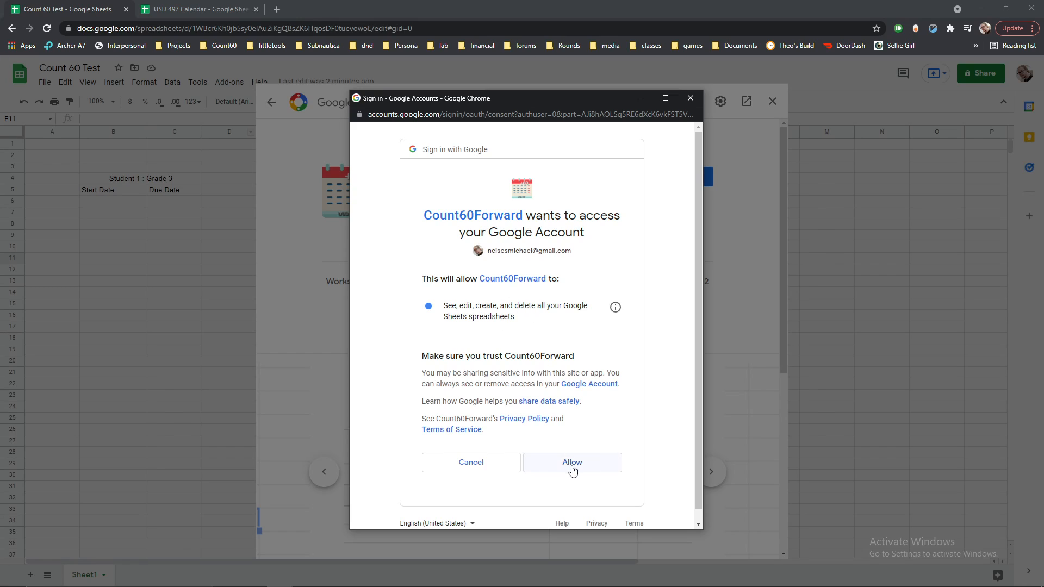
left_click(572, 463)
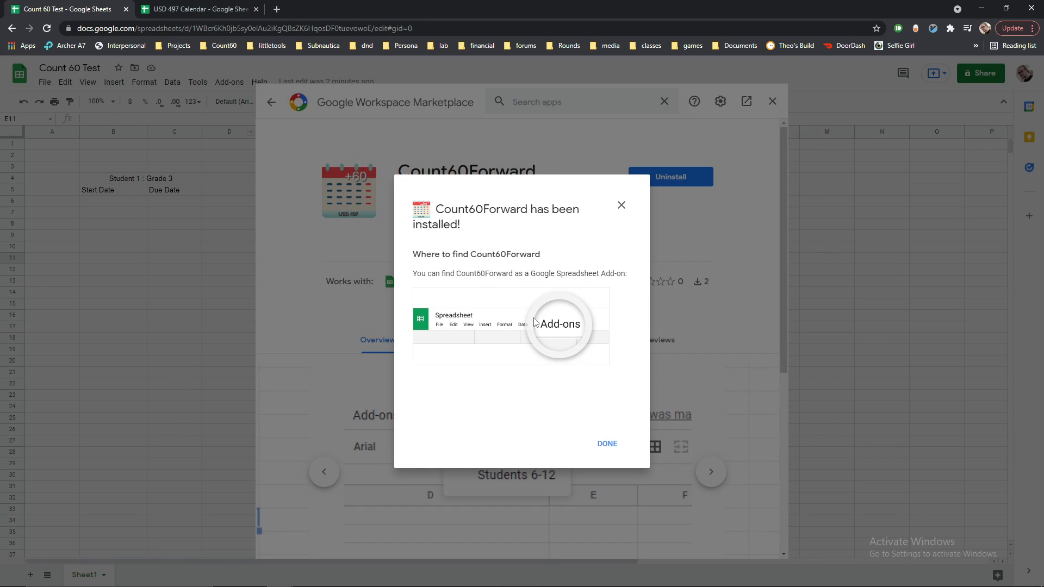
left_click(607, 445)
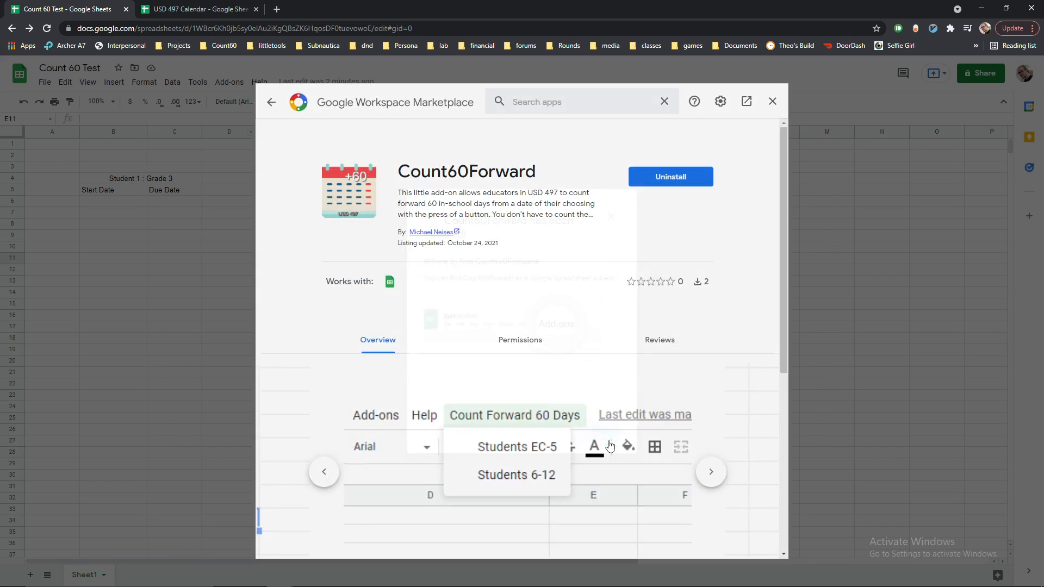
left_click(772, 103)
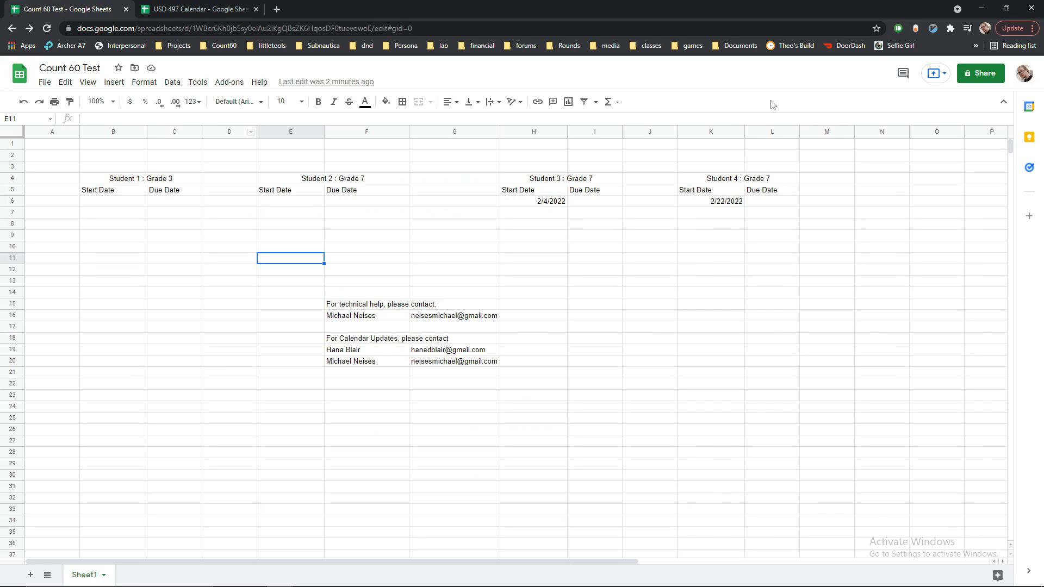
Enter =today() as Student 1's start date in cell B6
left_click(116, 203)
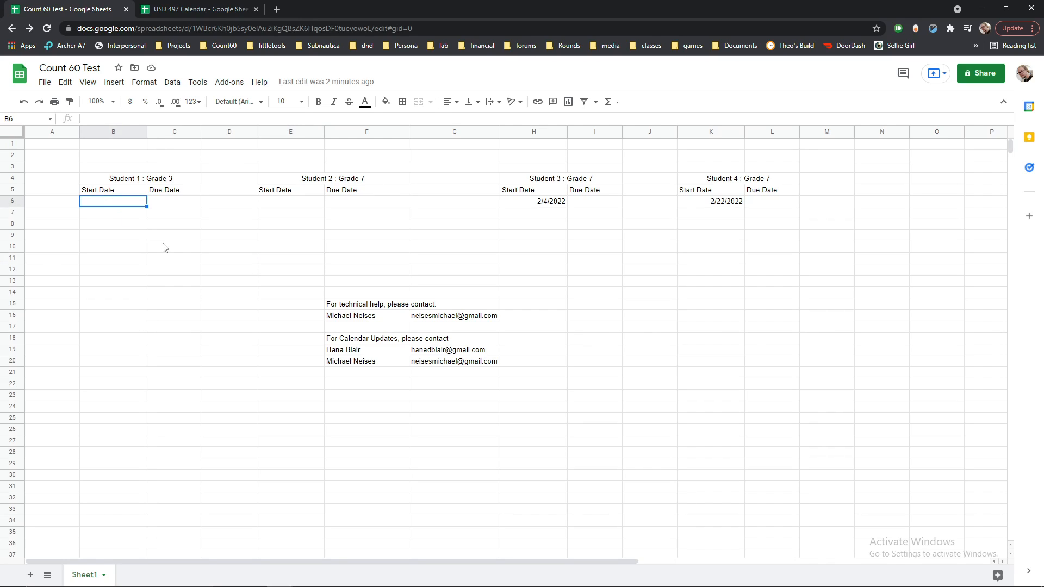
type("=today")
key("Tab")
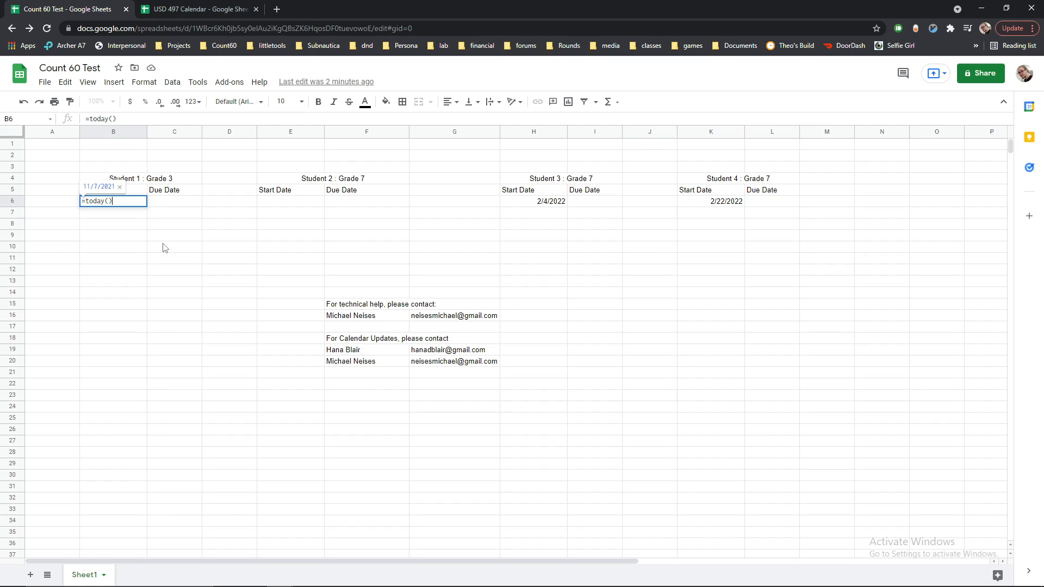
key("Return")
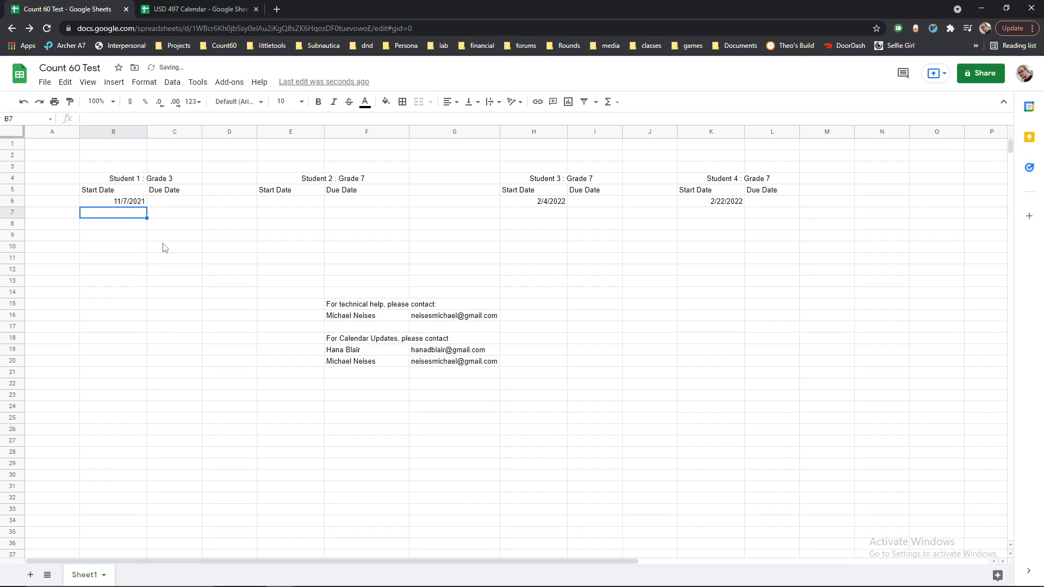
left_click(131, 204)
left_click(229, 82)
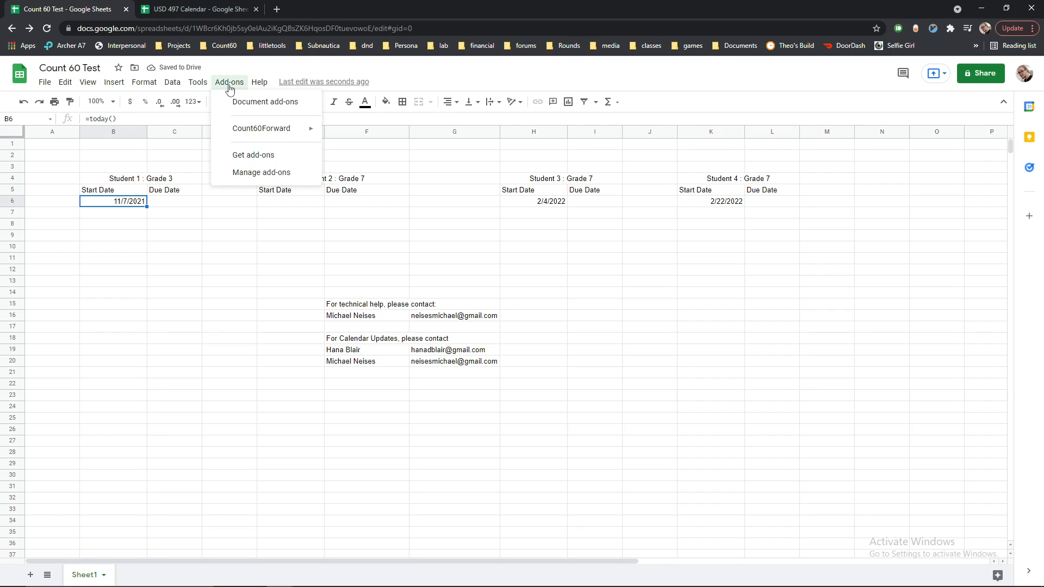
mouse_move(265, 135)
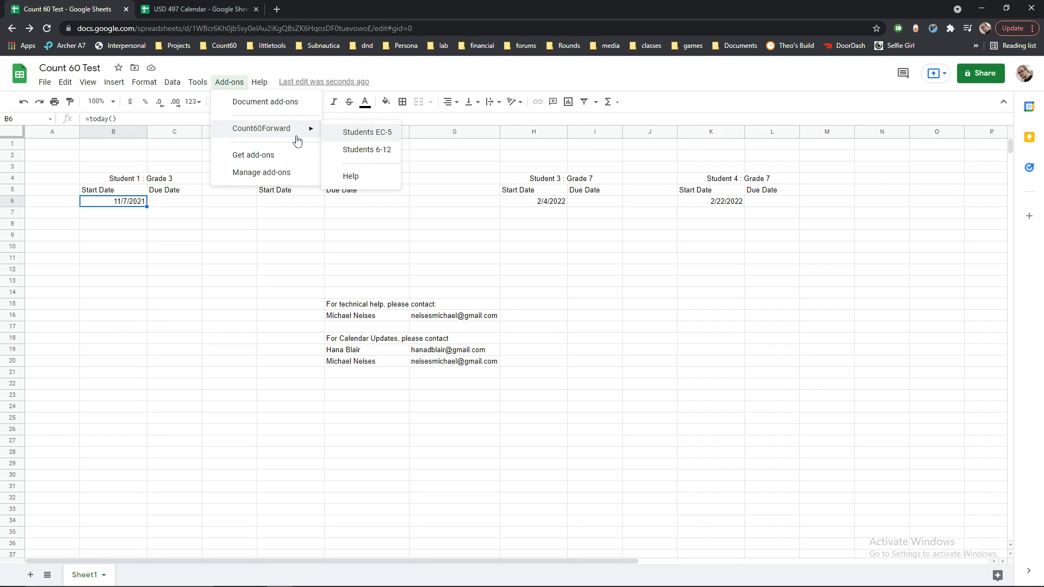
left_click(173, 168)
left_click(174, 179)
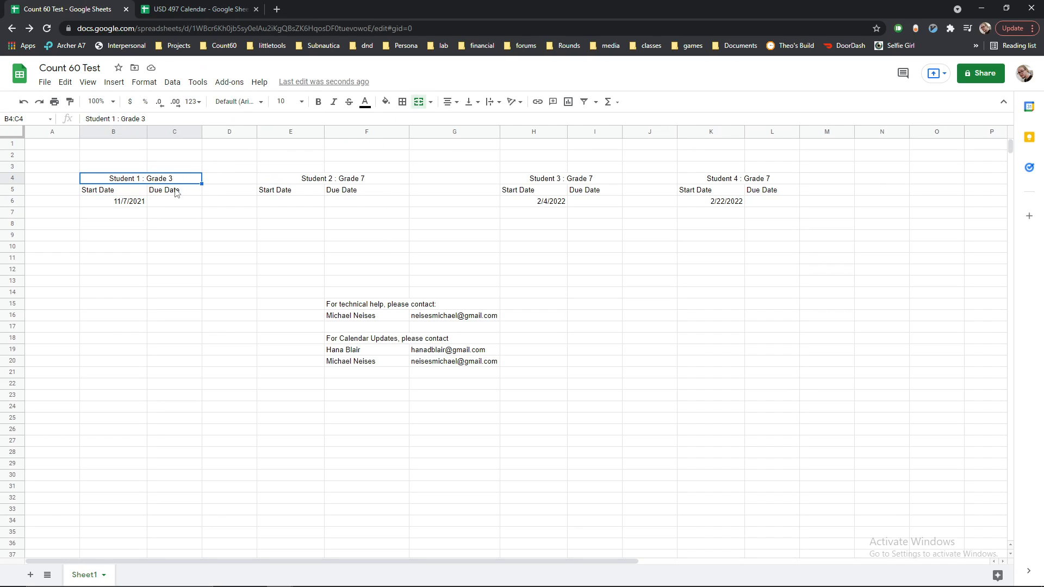
Run Count60Forward's Students EC-5 command from B6 and authorize the add-on with the existing Google account
left_click(133, 205)
left_click(229, 82)
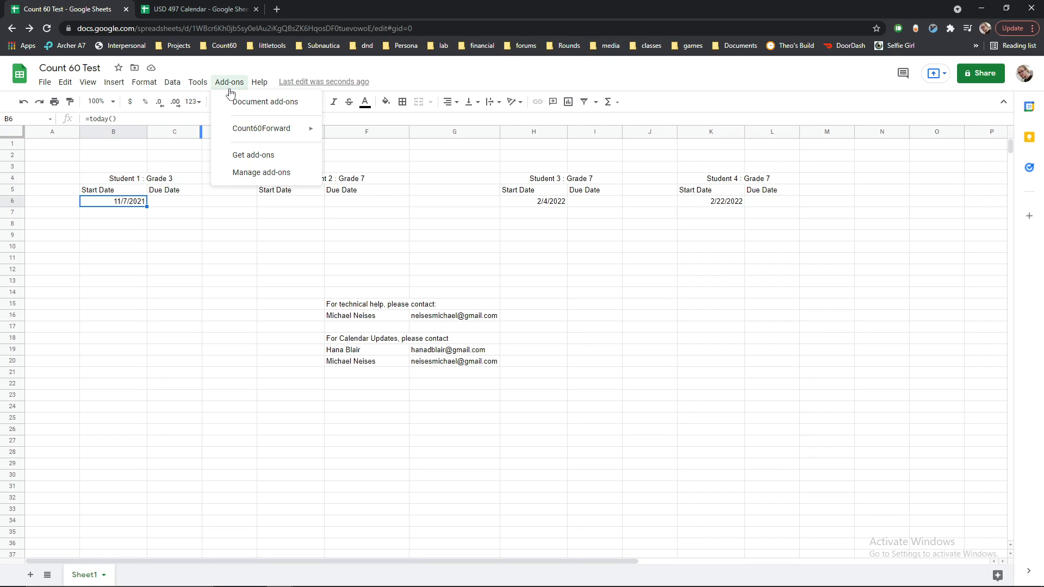
mouse_move(234, 130)
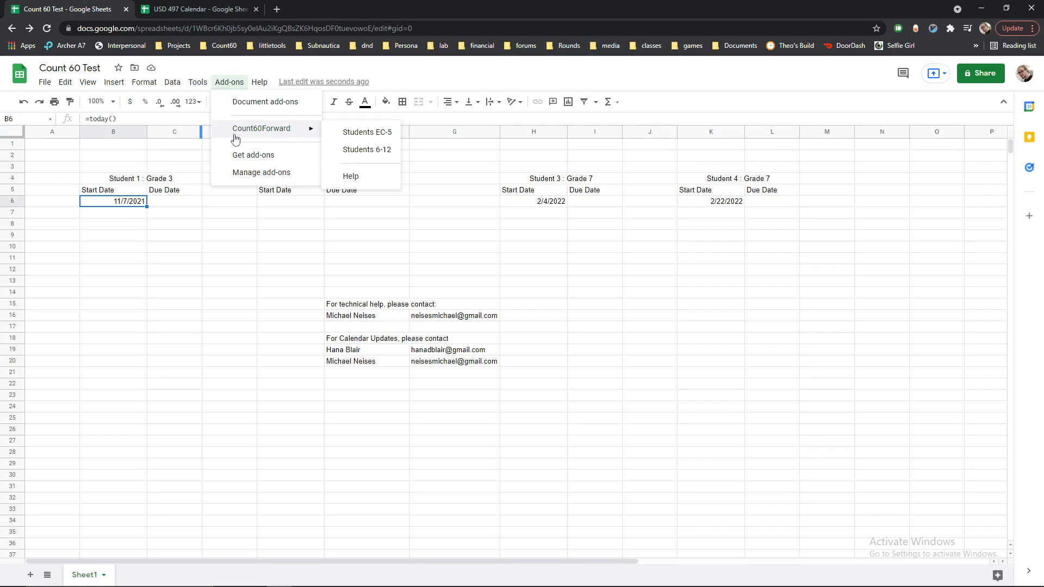
left_click(359, 139)
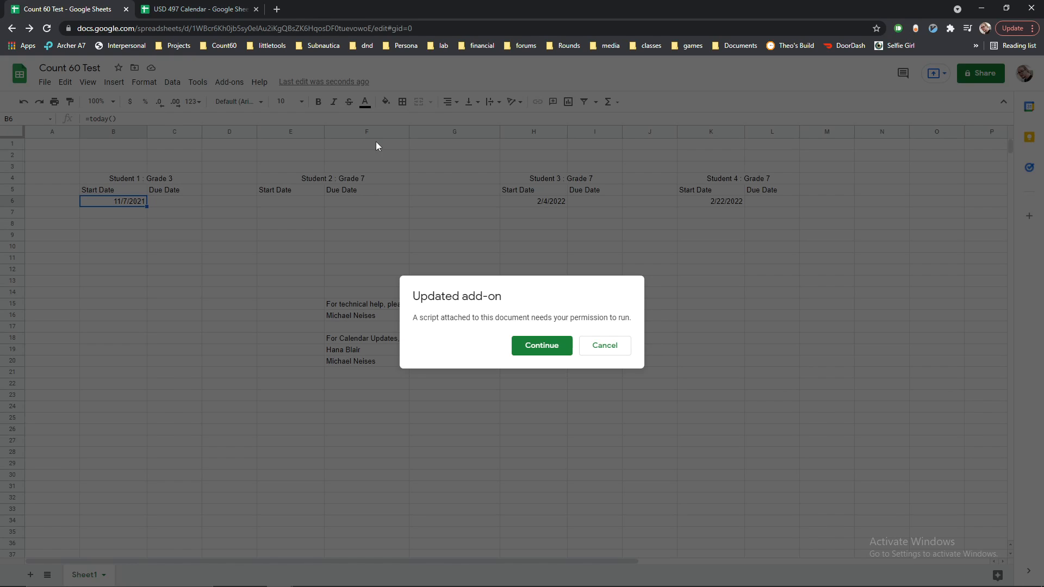
left_click(554, 347)
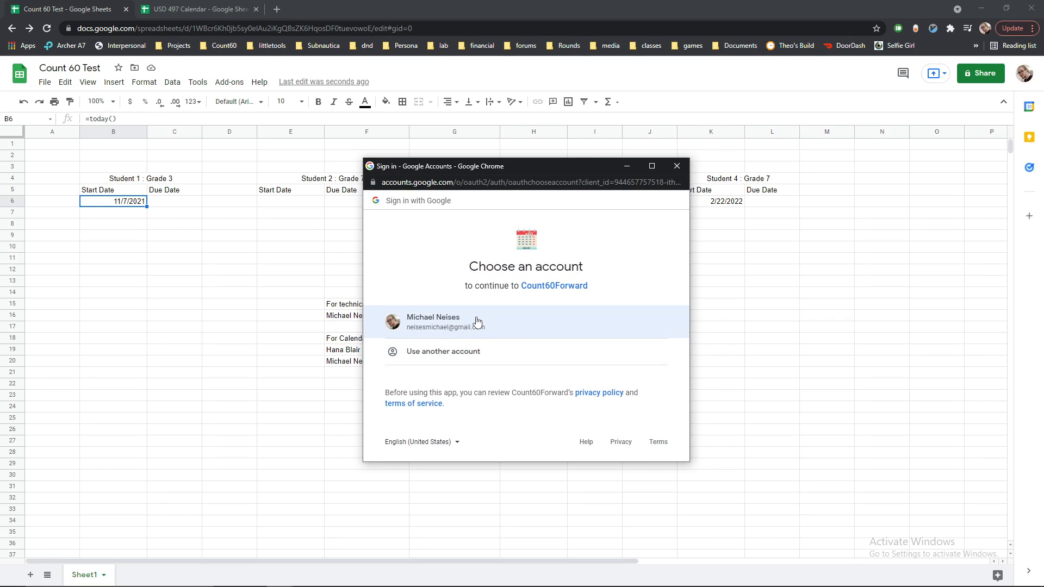
left_click(477, 322)
scroll(544, 335, "down", 1)
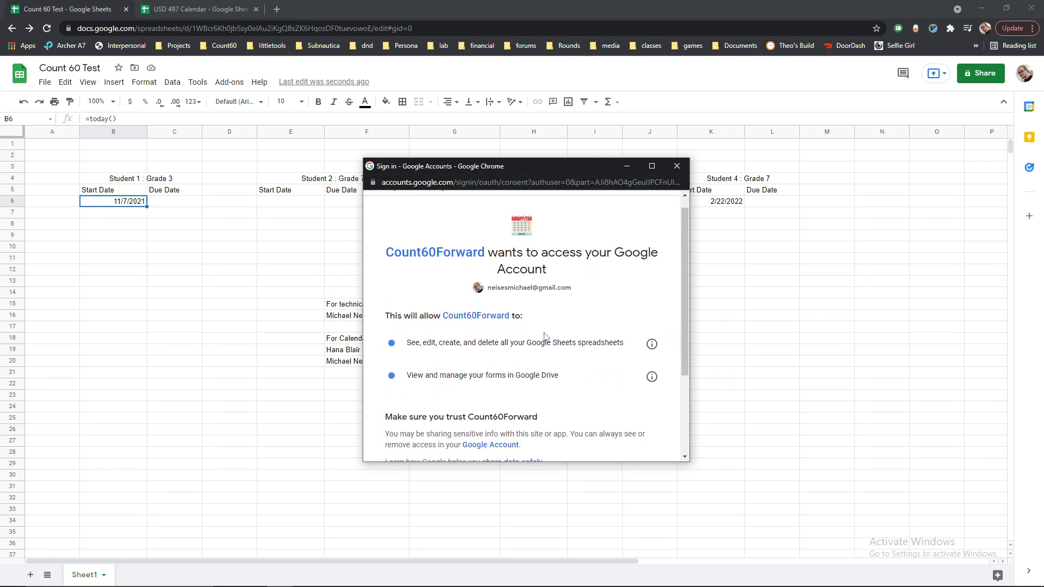
scroll(545, 335, "down", 2)
left_click(591, 389)
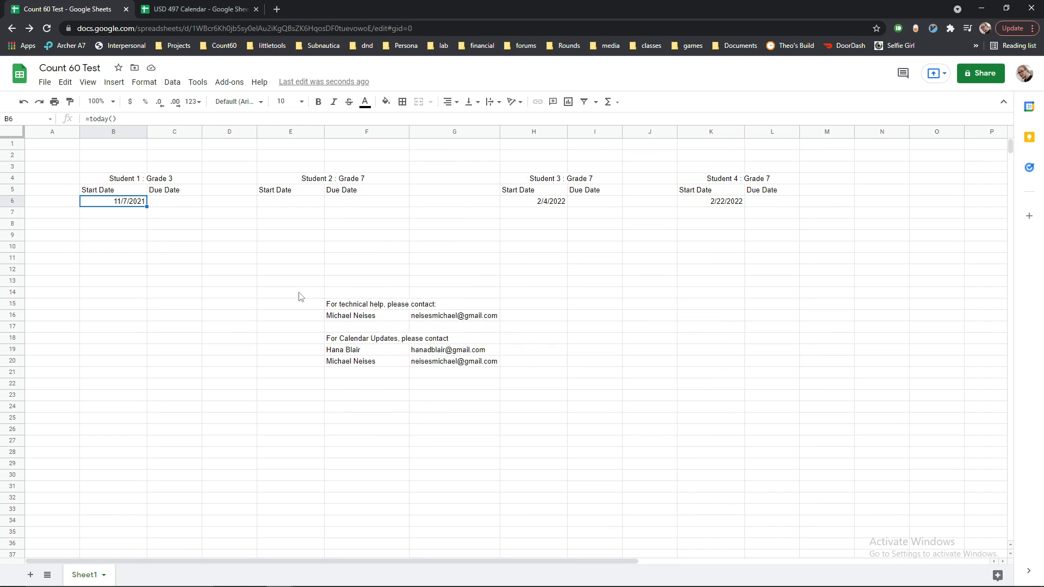
Copy Student 1's start date from B6 into C6 and run Count60Forward for Students EC-5 on it
left_click(133, 245)
left_click(135, 203)
key("ctrl+c")
left_click(169, 209)
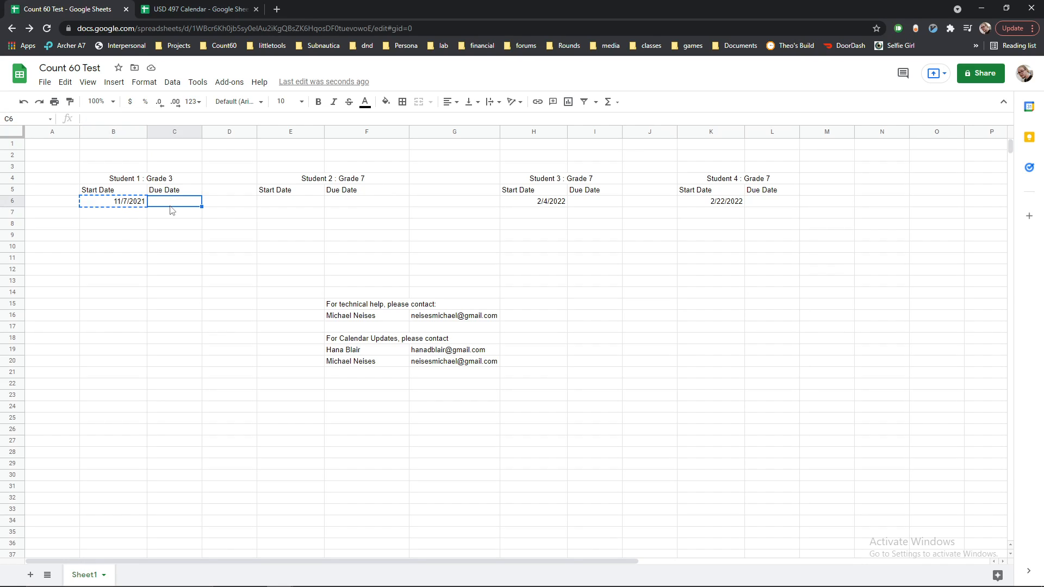
key("ctrl+v")
left_click(235, 81)
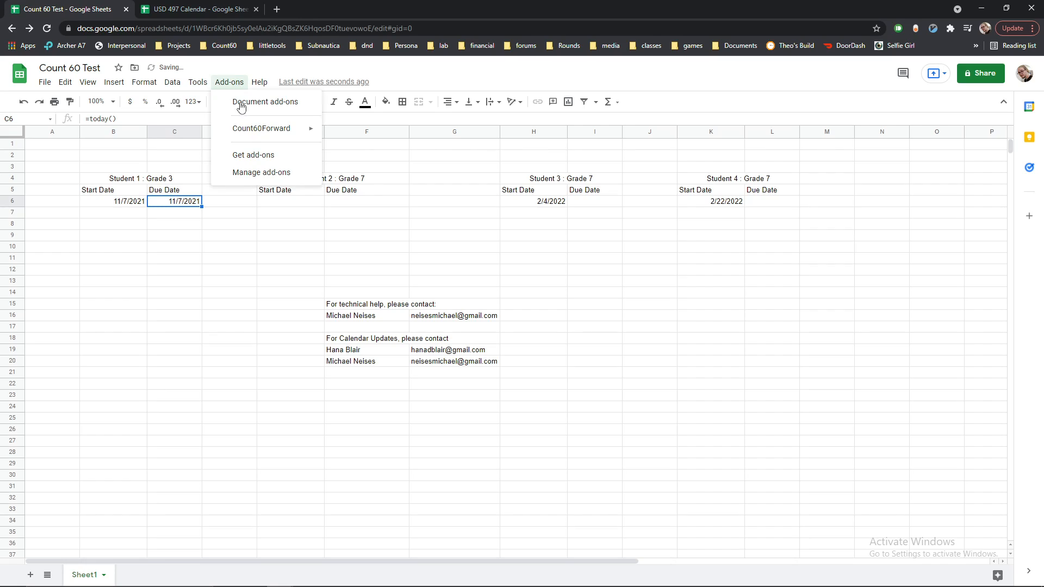
left_click(363, 133)
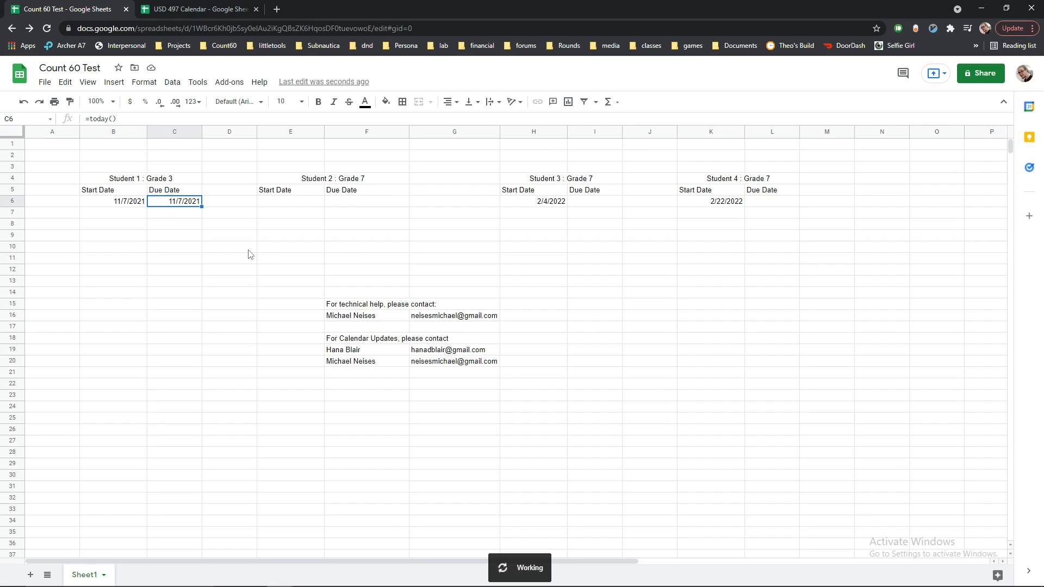
Enter =today() as Student 2's start date in cell E6
left_click(292, 205)
type("11/7/2021")
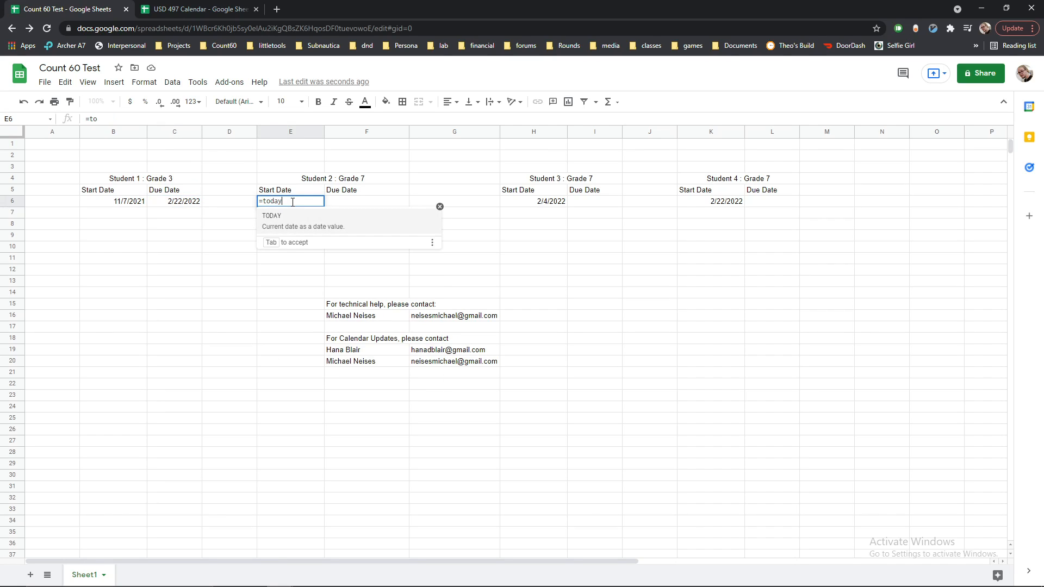
key("Return")
Copy Student 2's start date from E6 into F6 and run Count60Forward for Students 6-12 on it
left_click(294, 205)
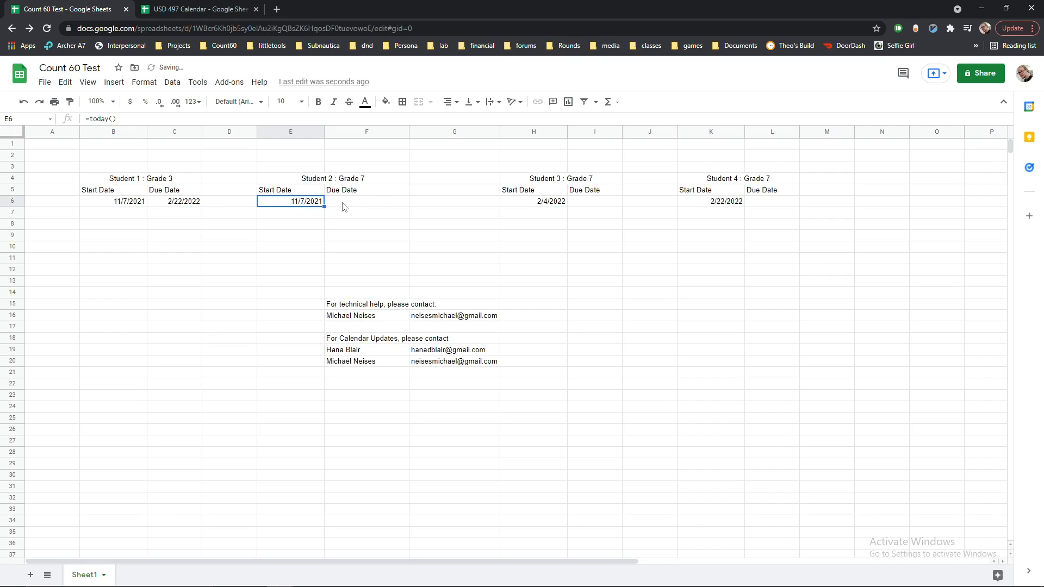
key("ctrl+c")
left_click(358, 211)
key("ctrl+v")
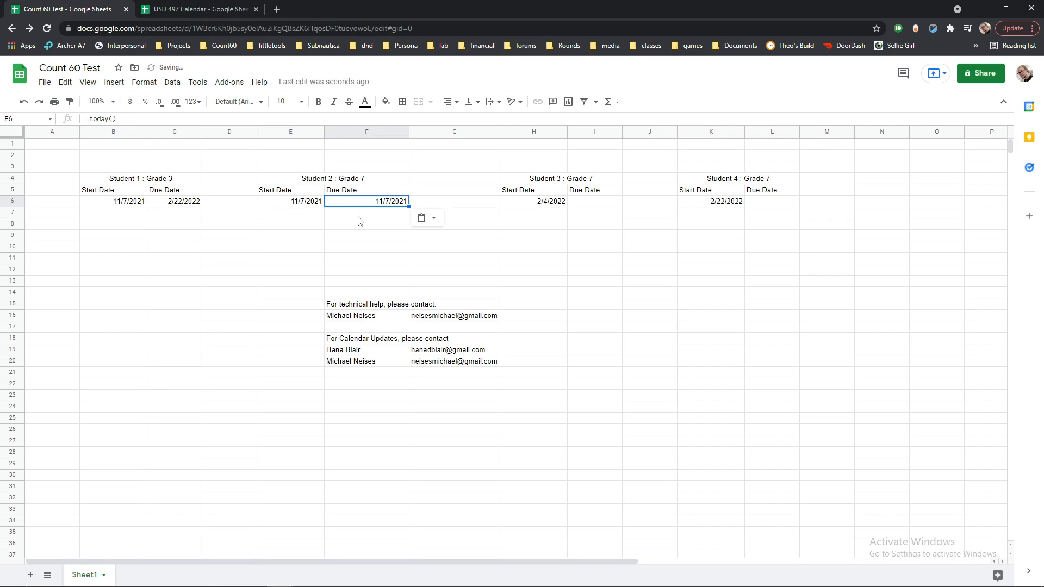
left_click(227, 82)
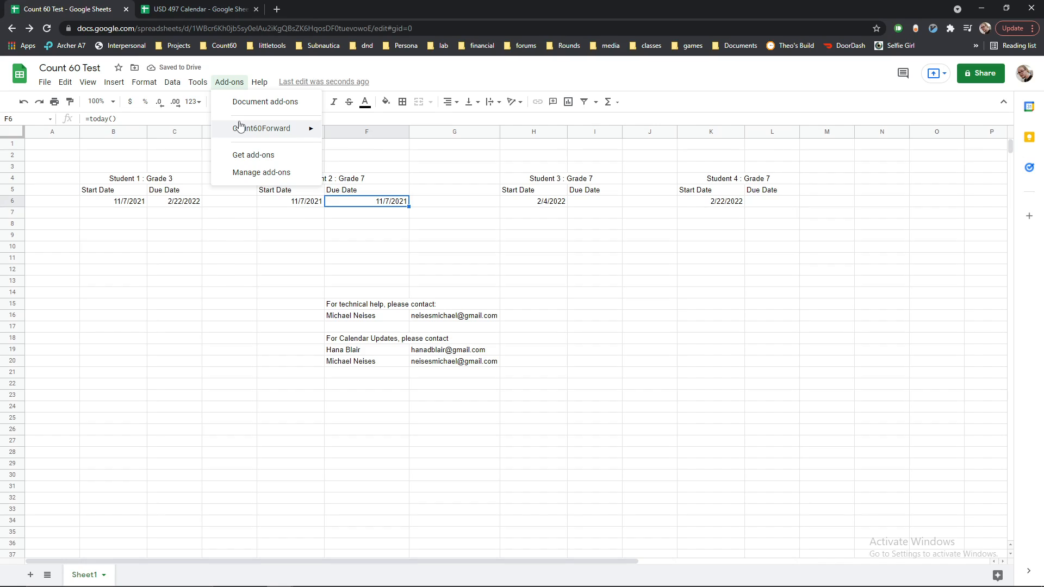
mouse_move(243, 127)
left_click(363, 151)
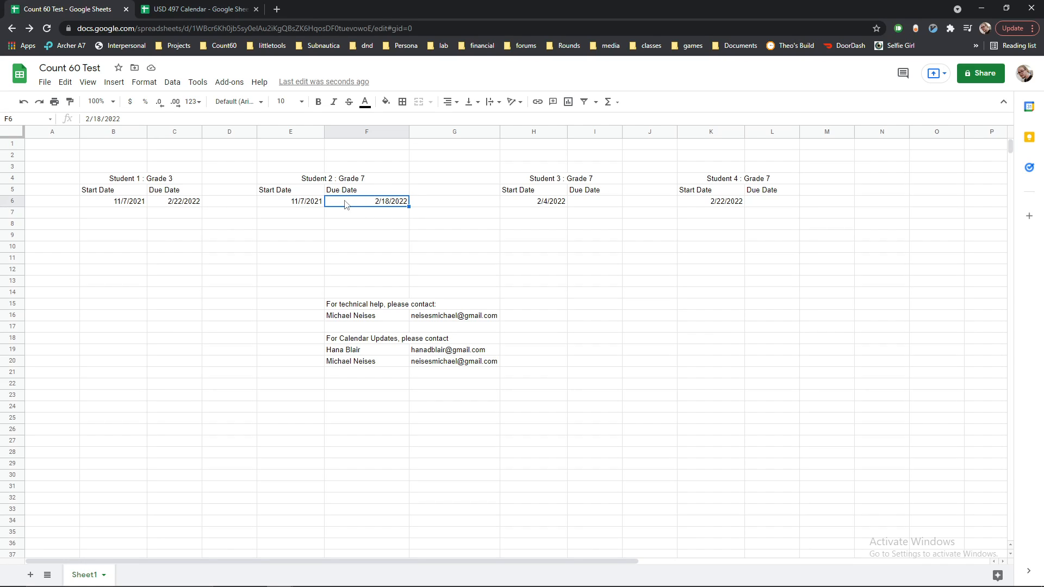
Copy Student 3's start date from H6 into I6 and run Count60Forward on it
left_click(553, 204)
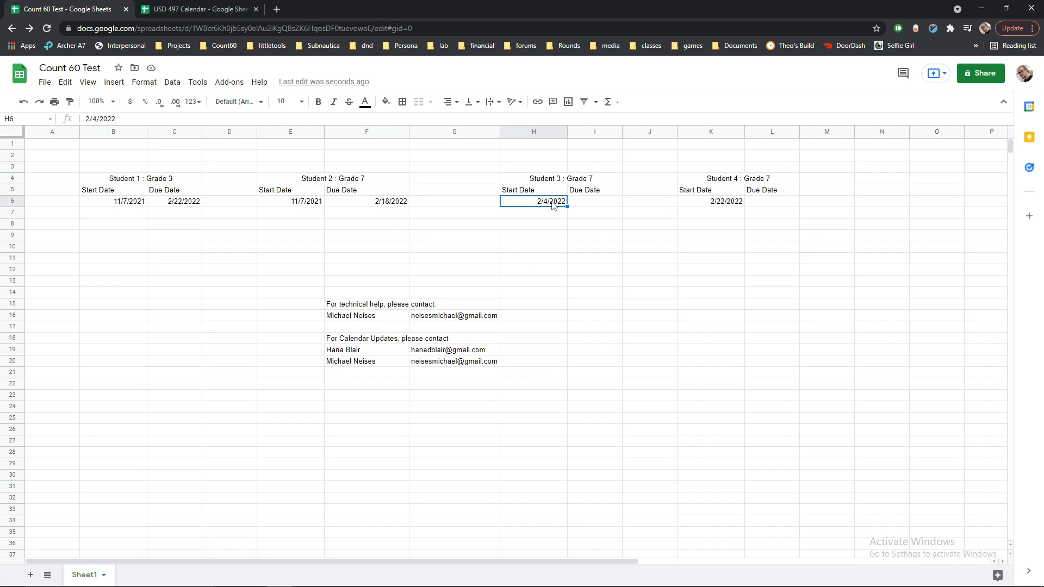
key("ctrl+c")
left_click(592, 206)
key("ctrl+v")
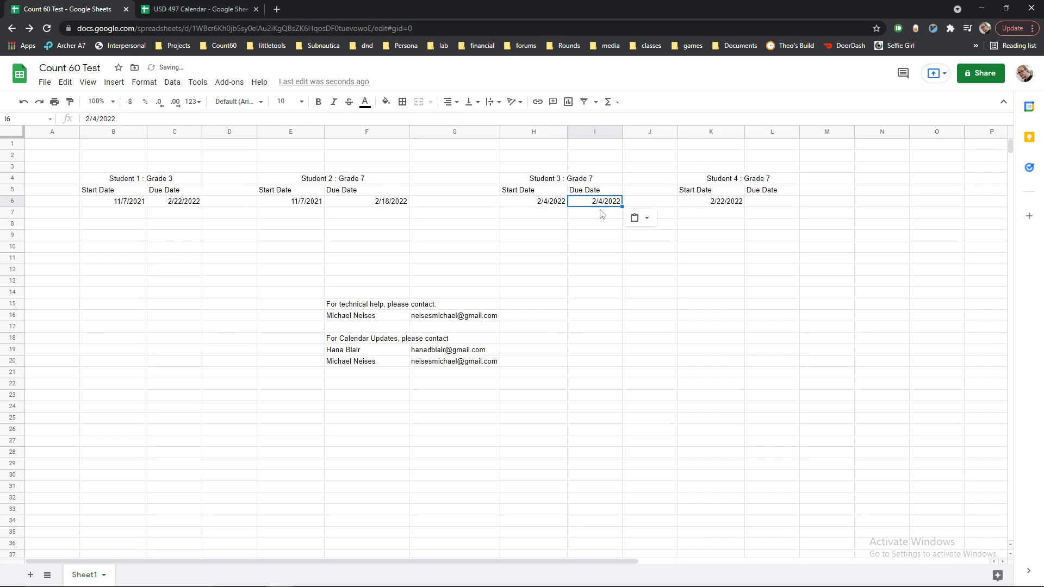
left_click(229, 82)
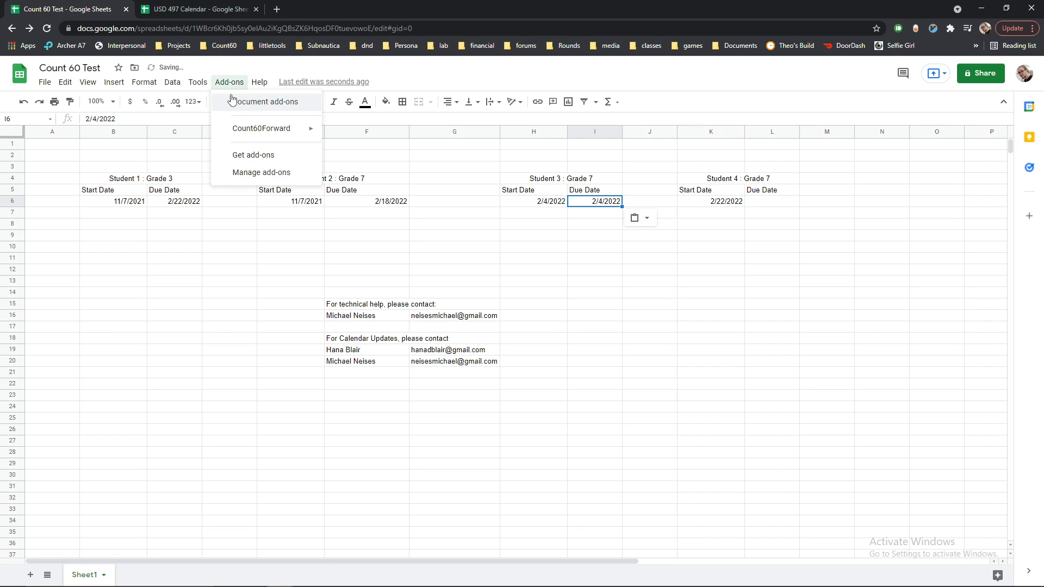
mouse_move(308, 131)
left_click(352, 133)
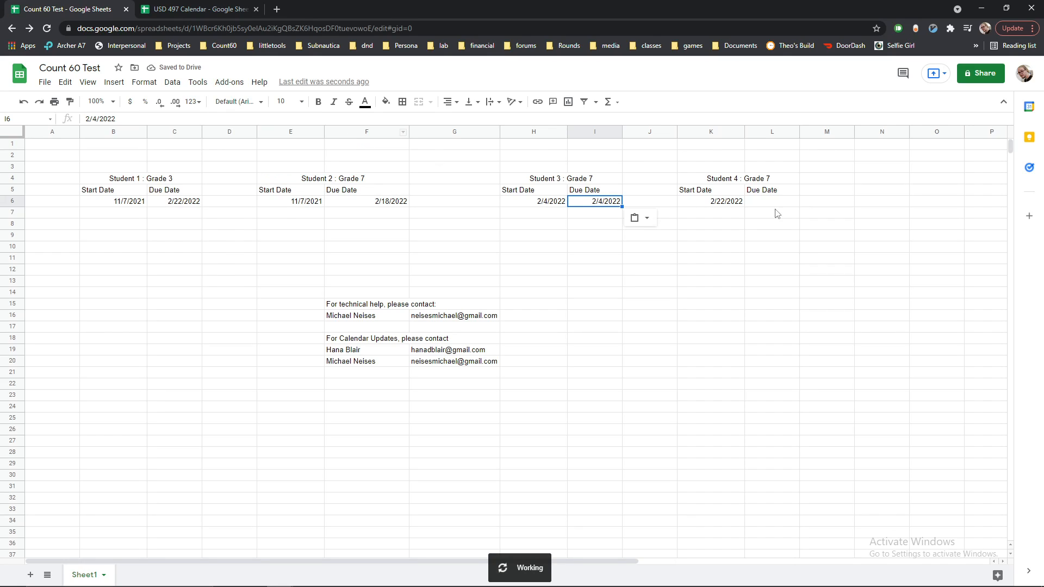
Copy Student 4's start date from K6 into L6 and run Count60Forward on it
left_click(767, 205)
key("ctrl+v")
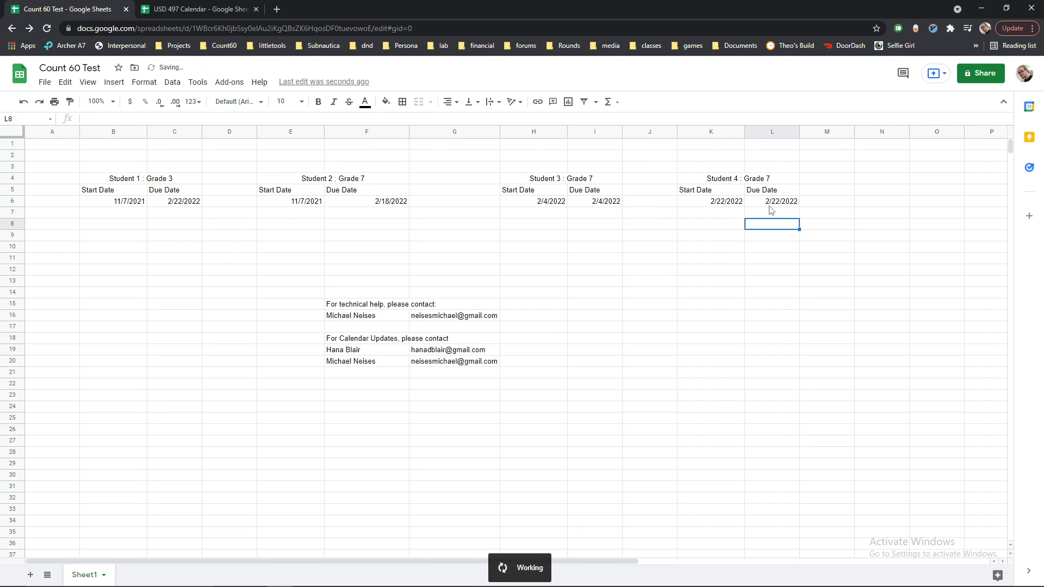
left_click(228, 85)
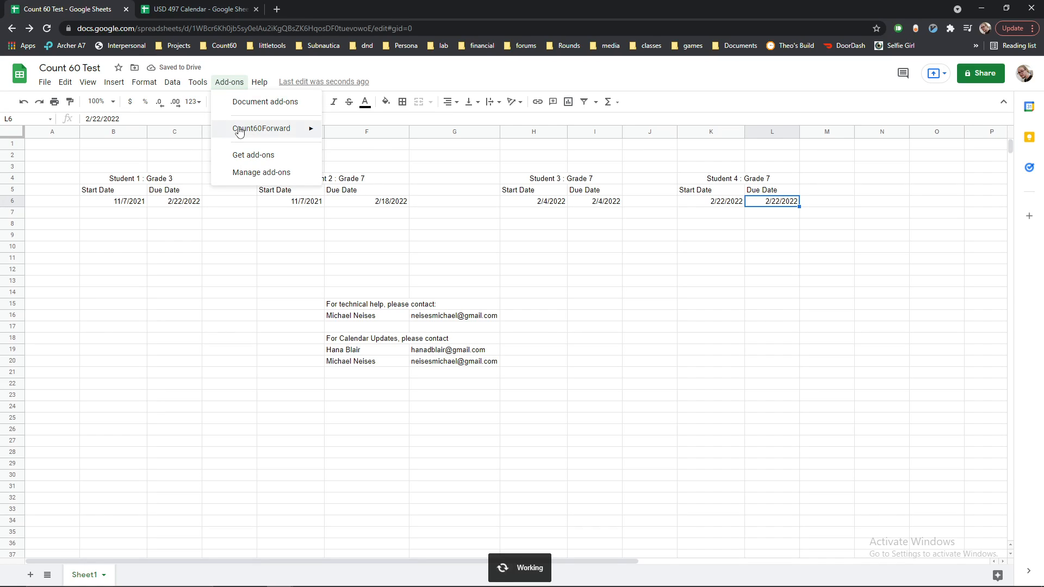
mouse_move(239, 130)
left_click(356, 136)
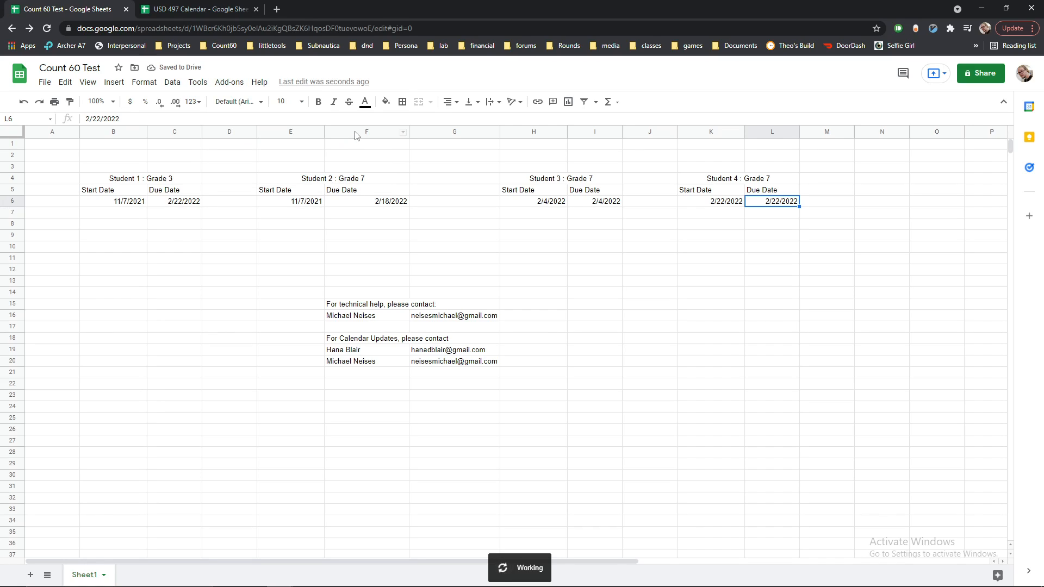
left_click(598, 204)
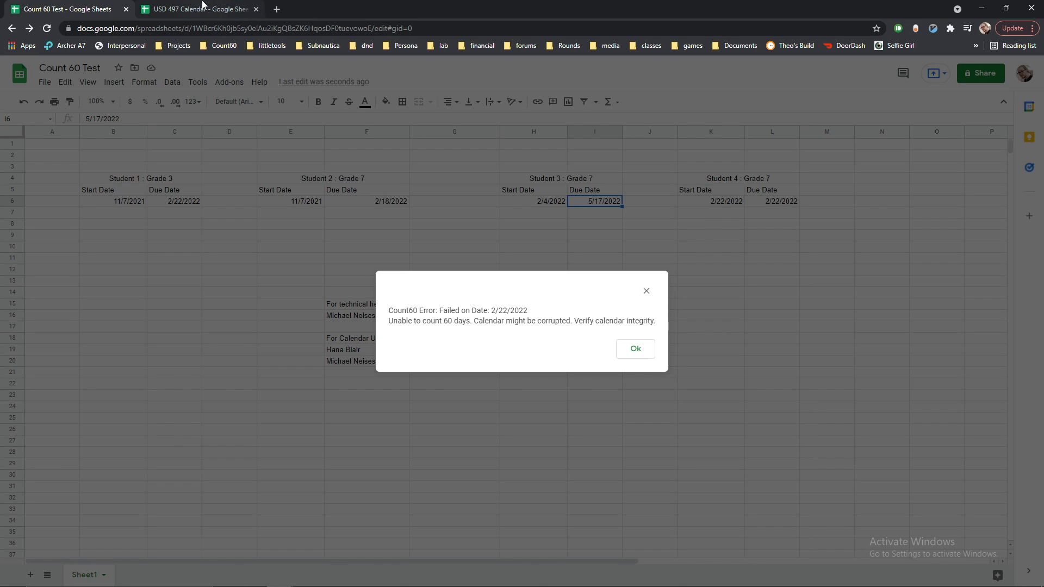
Switch to the USD 497 Calendar spreadsheet and examine the end of the 2021-2022 sheet and the start of the 2022-2023 sheet
left_click(201, 6)
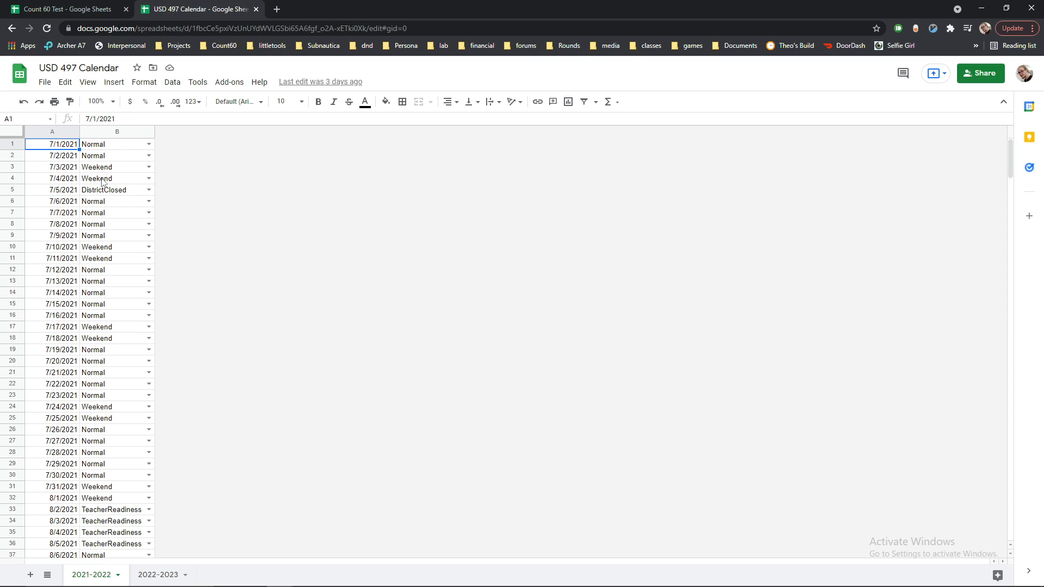
scroll(133, 261, "down", 3)
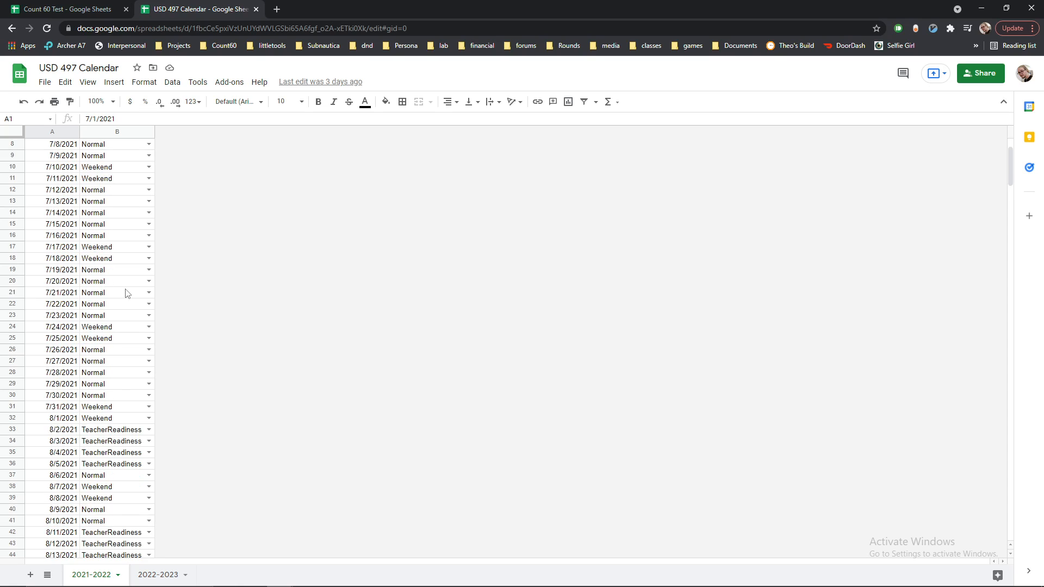
left_click_drag(1011, 178, 1005, 526)
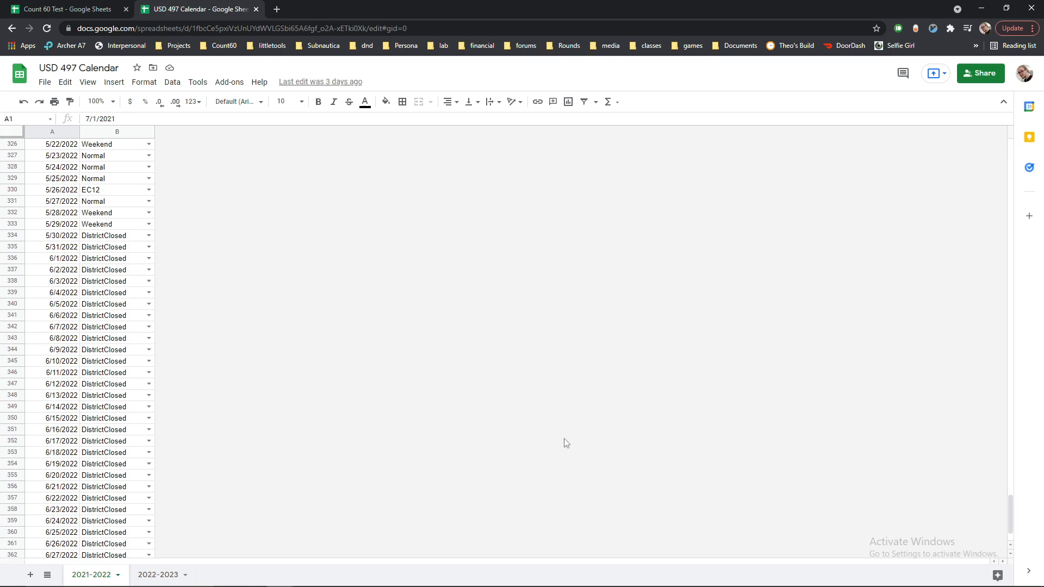
scroll(125, 343, "down", 3)
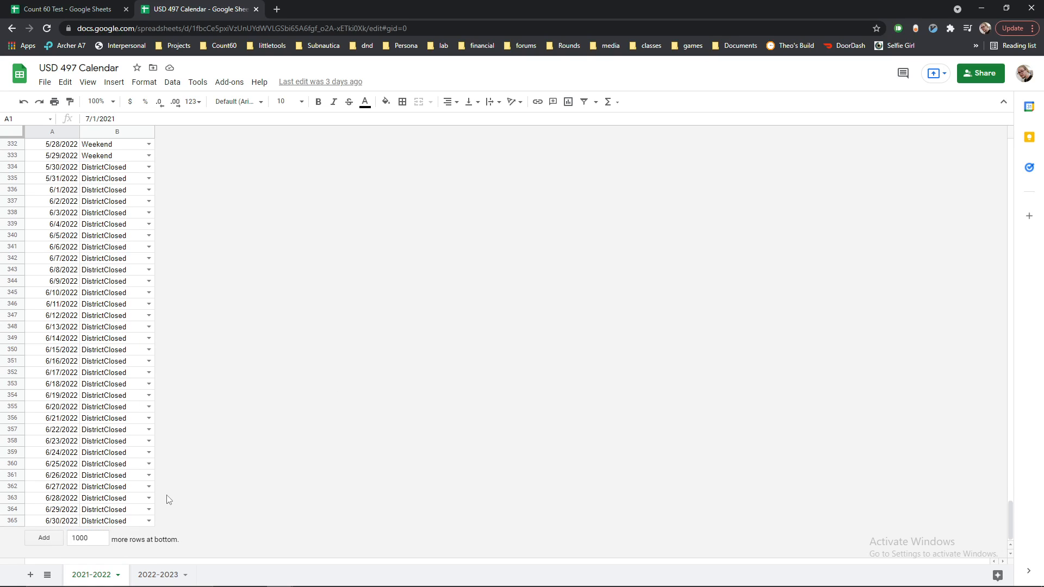
left_click(157, 575)
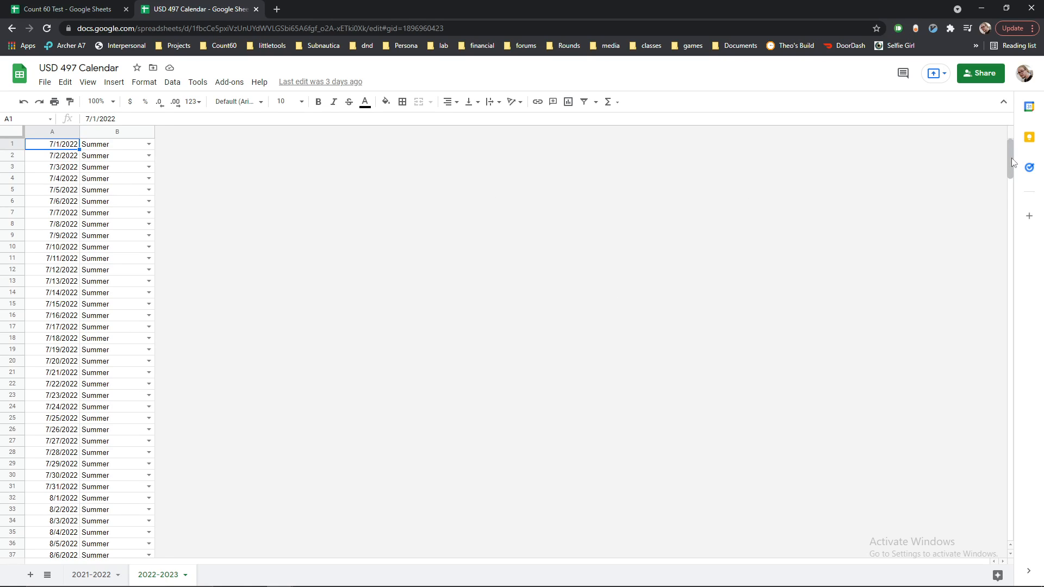
mouse_move(1007, 158)
left_mouse_down()
mouse_move(1008, 271)
mouse_move(1009, 157)
left_mouse_up()
Return to the Count 60 Test spreadsheet, dismiss the Count60 error message and select Student 4's due date cell L6
left_click(61, 5)
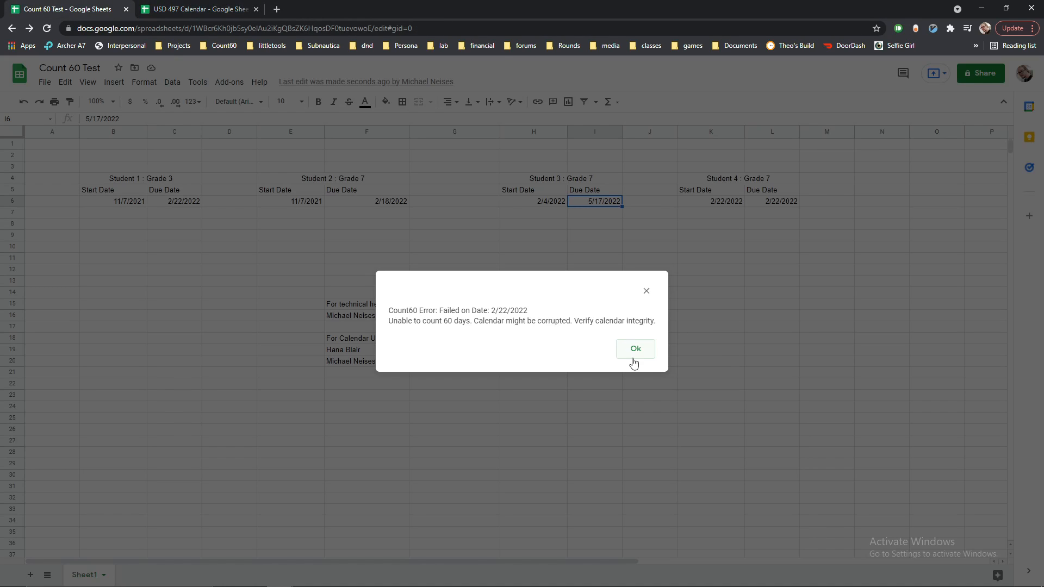
left_click(232, 7)
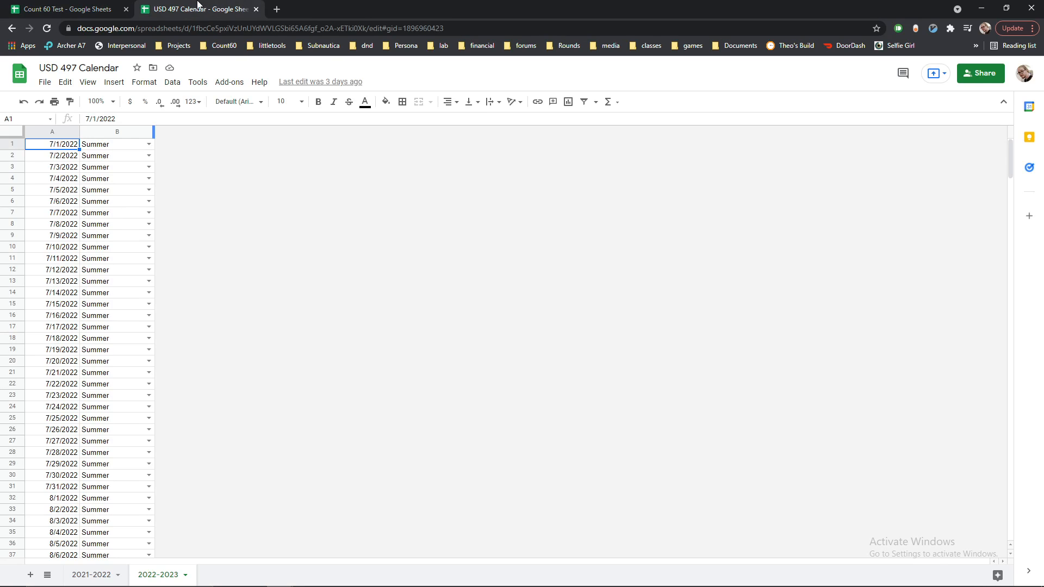
left_click(61, 10)
left_click(632, 353)
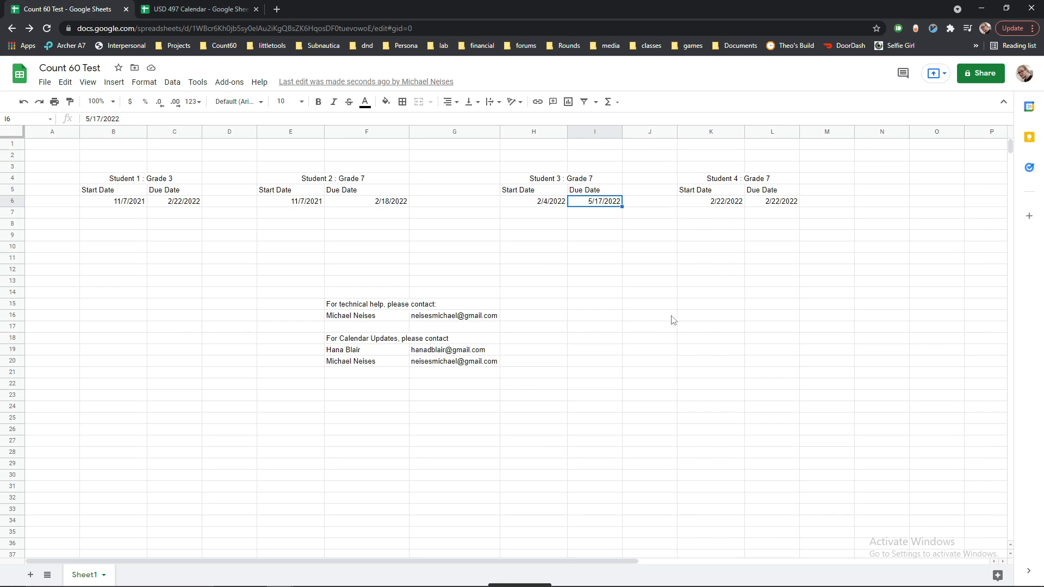
left_click(771, 206)
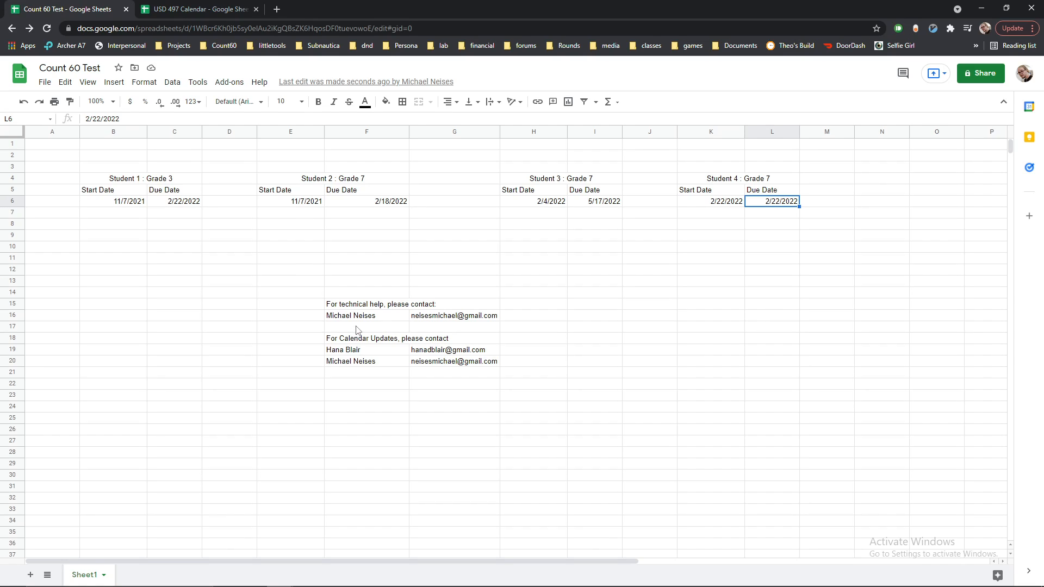
Review the technical help contact's name and e-mail card in row 16
left_click(388, 319)
left_click(455, 320)
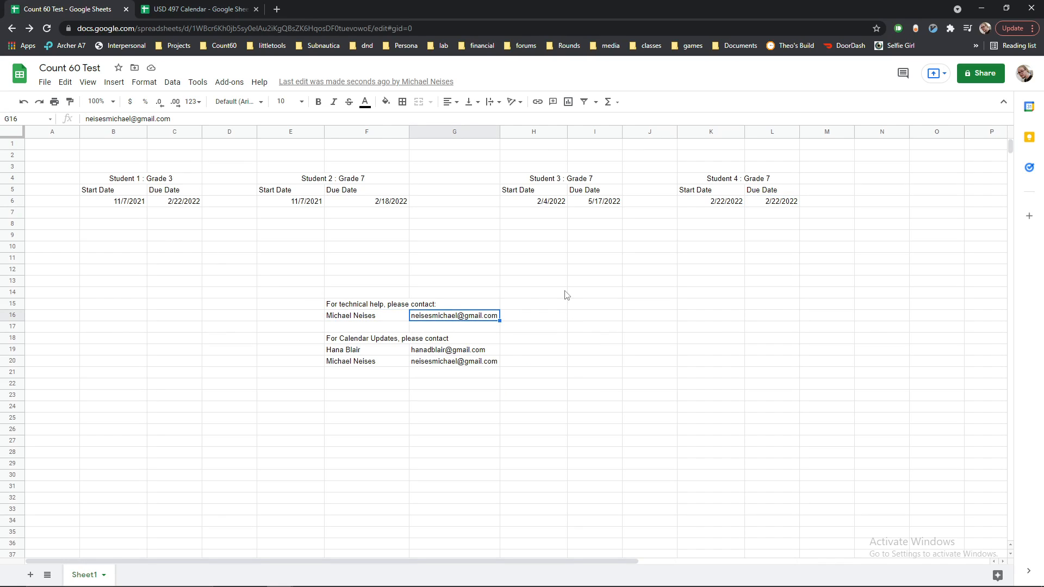
mouse_move(453, 321)
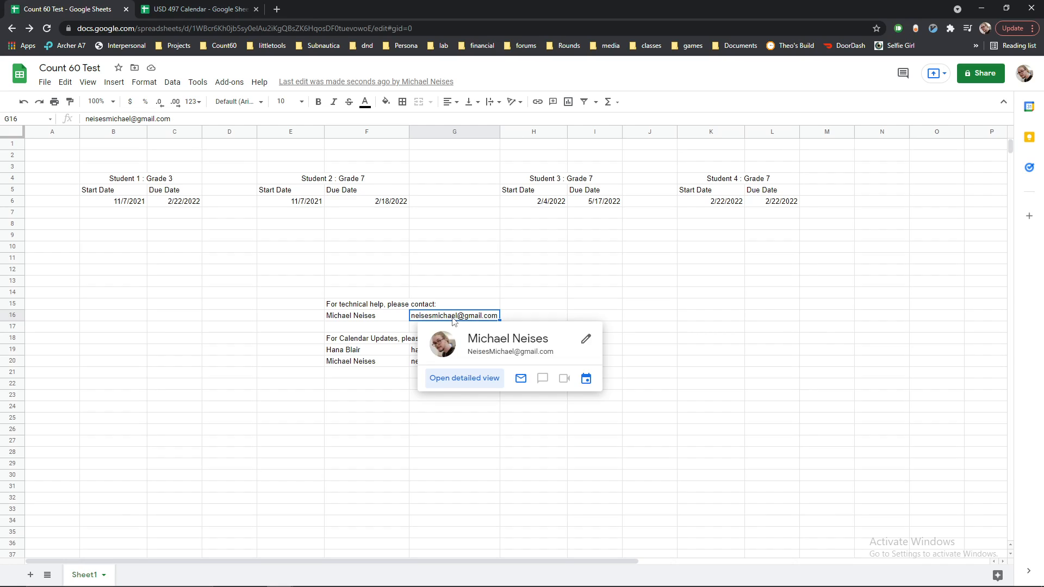
left_click(597, 429)
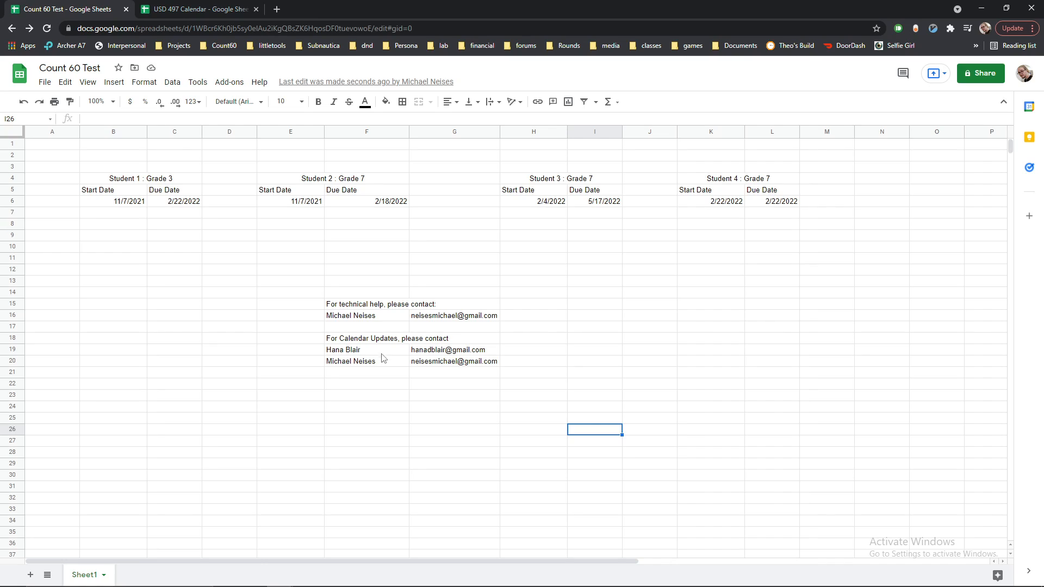
Review the calendar update contacts in rows 19 and 20, the 2022-2023 calendar sheet, and the technical help e-mail in G16
left_click(400, 367)
key("Up")
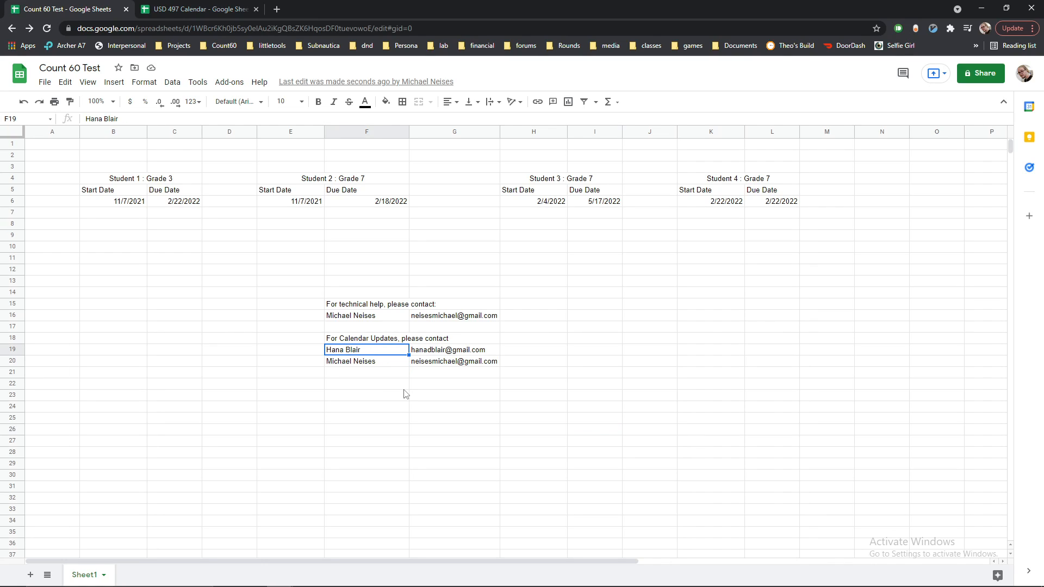
left_click(174, 7)
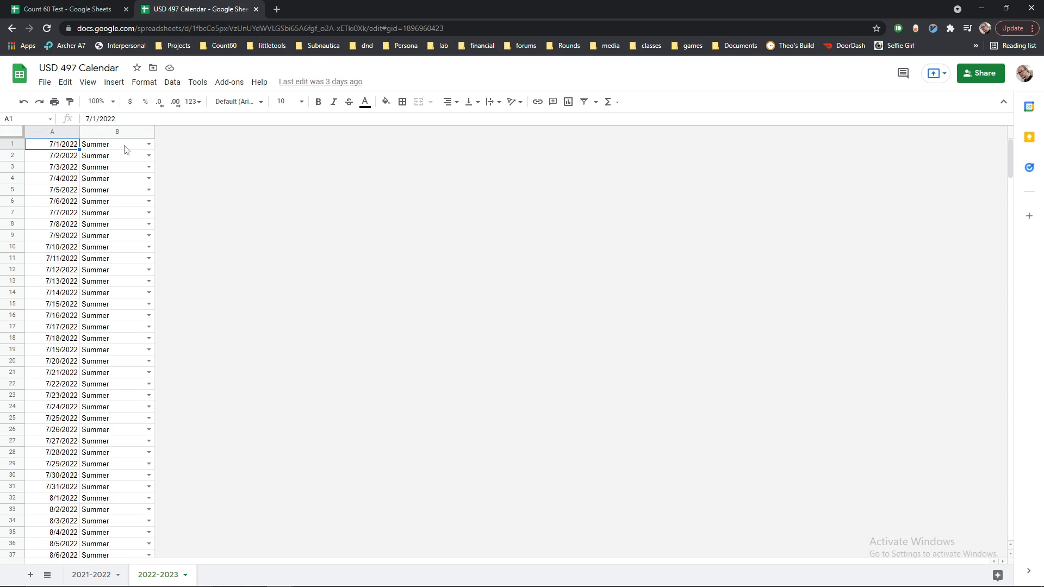
left_click(92, 7)
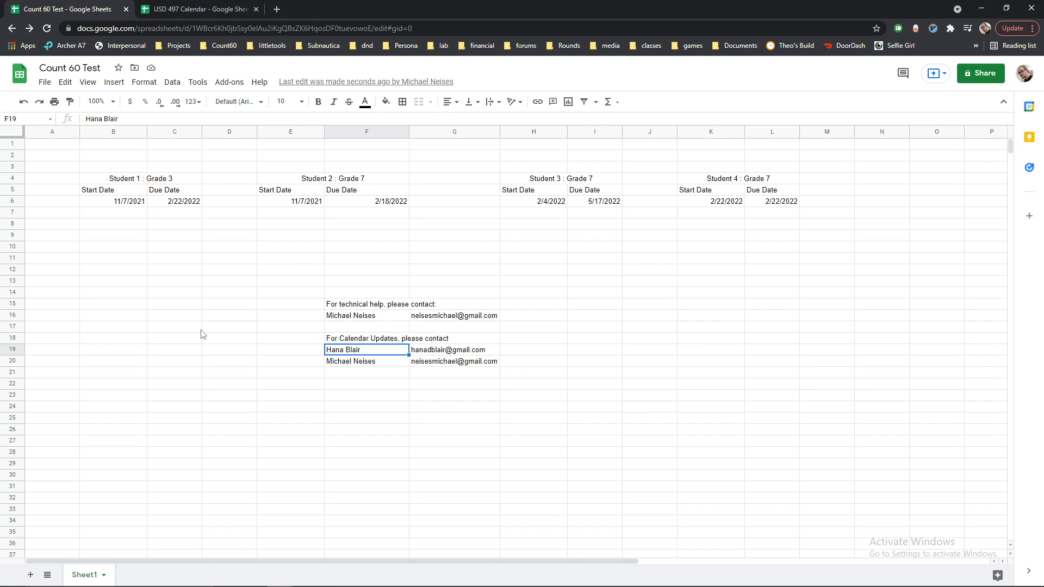
left_click(486, 320)
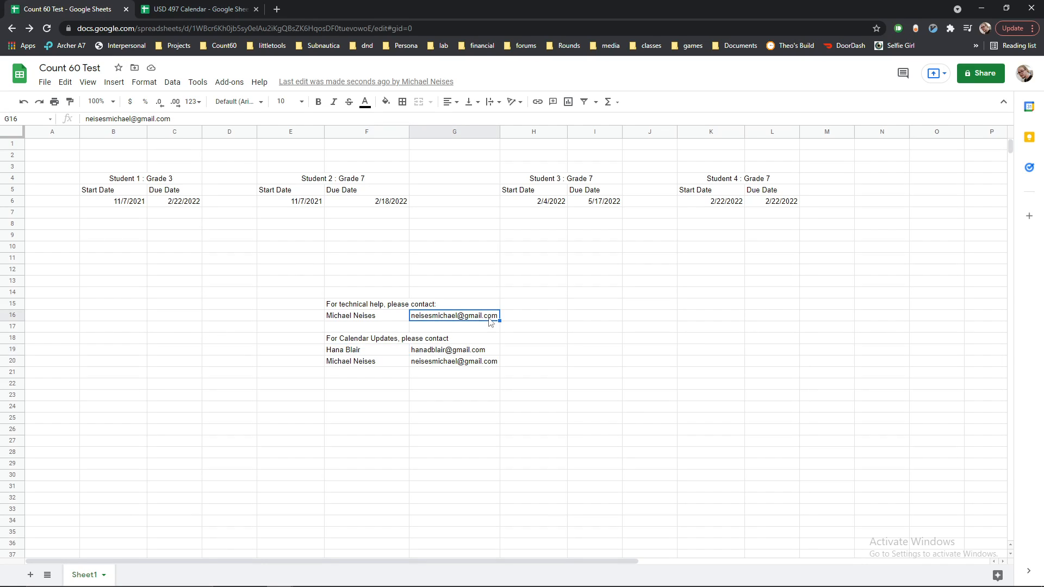